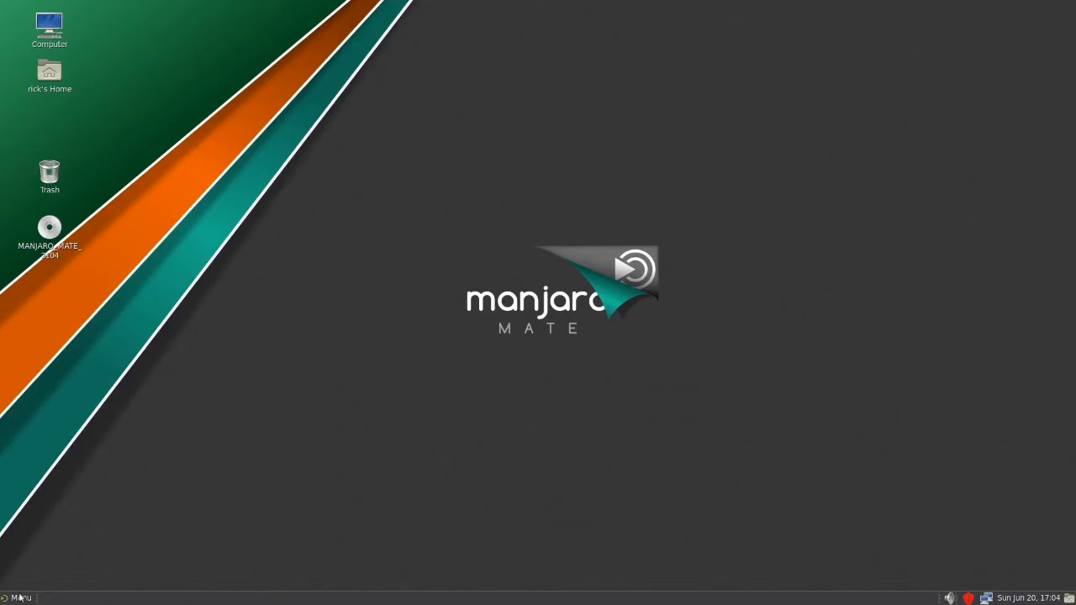
- Launch the Plank dock from the Accessories applications
click(20, 598)
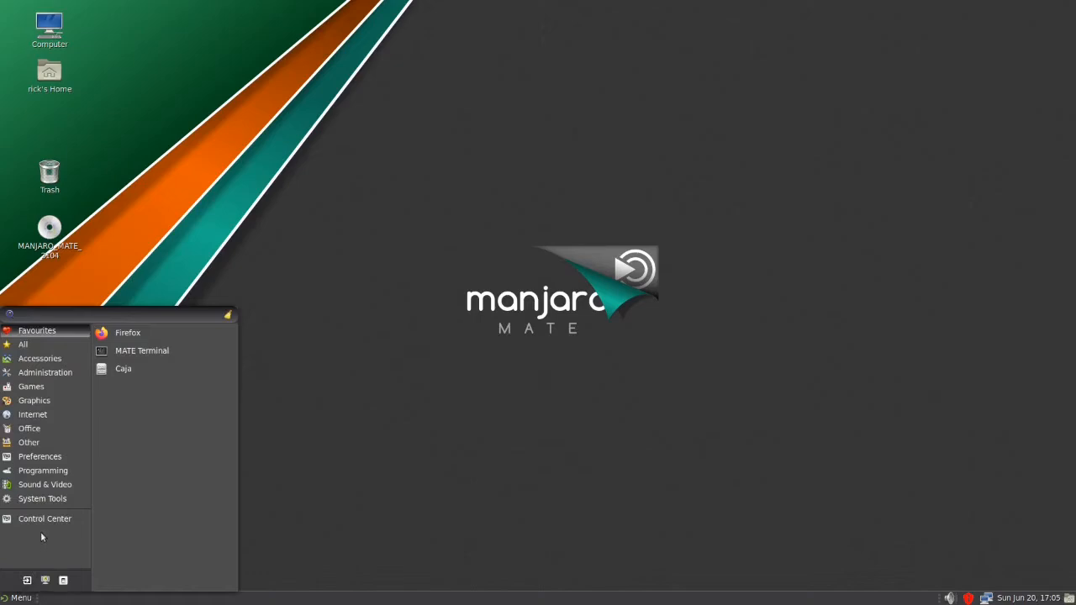
click(36, 360)
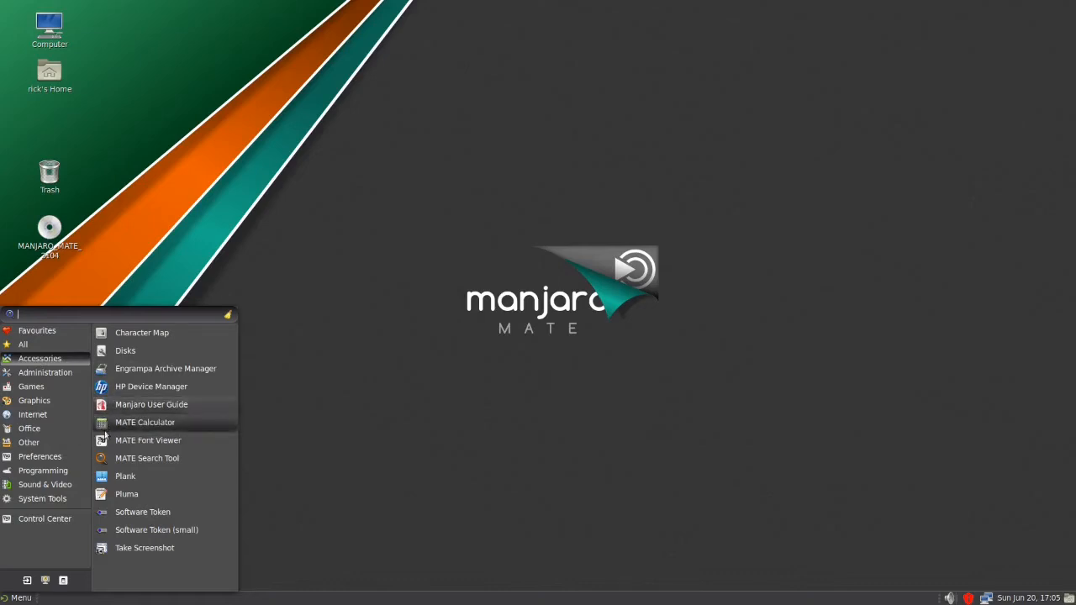
click(118, 478)
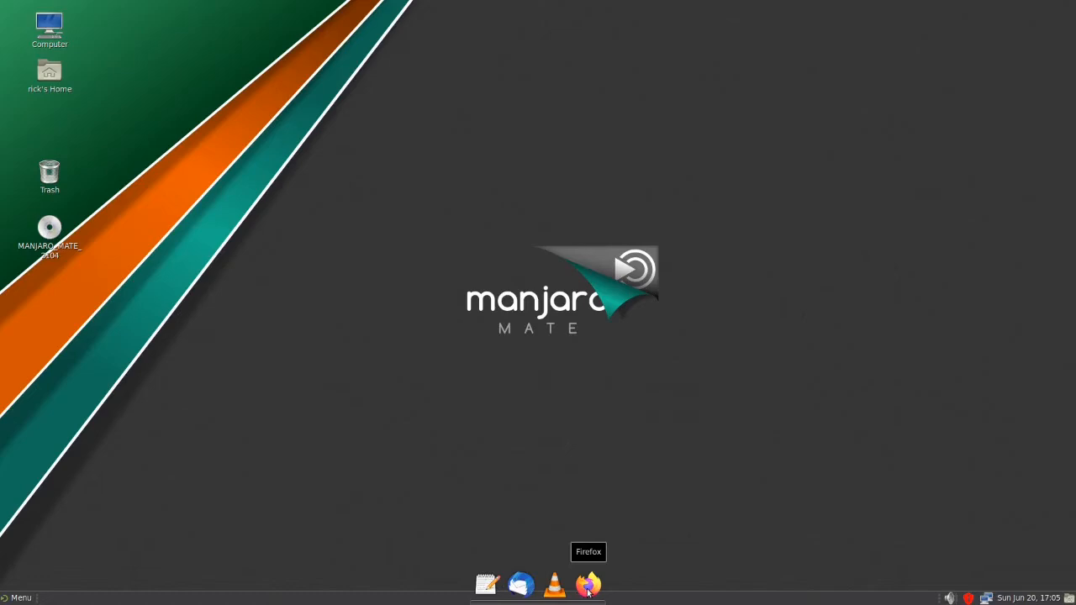
click(522, 586)
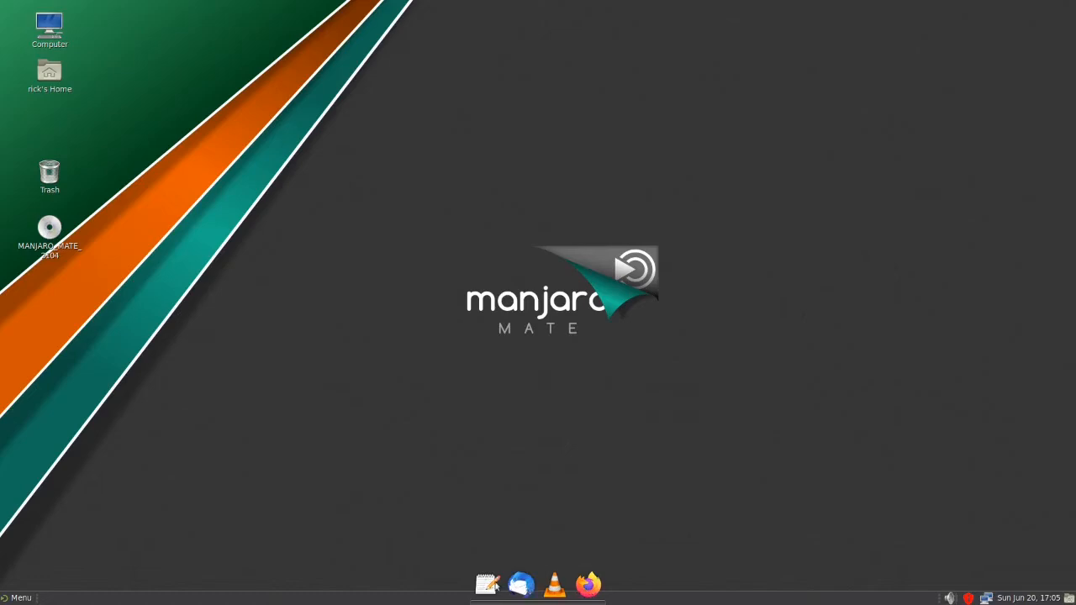
- Look through the installed applications in the Games, Graphics, Internet, Office and Preferences categories
click(17, 598)
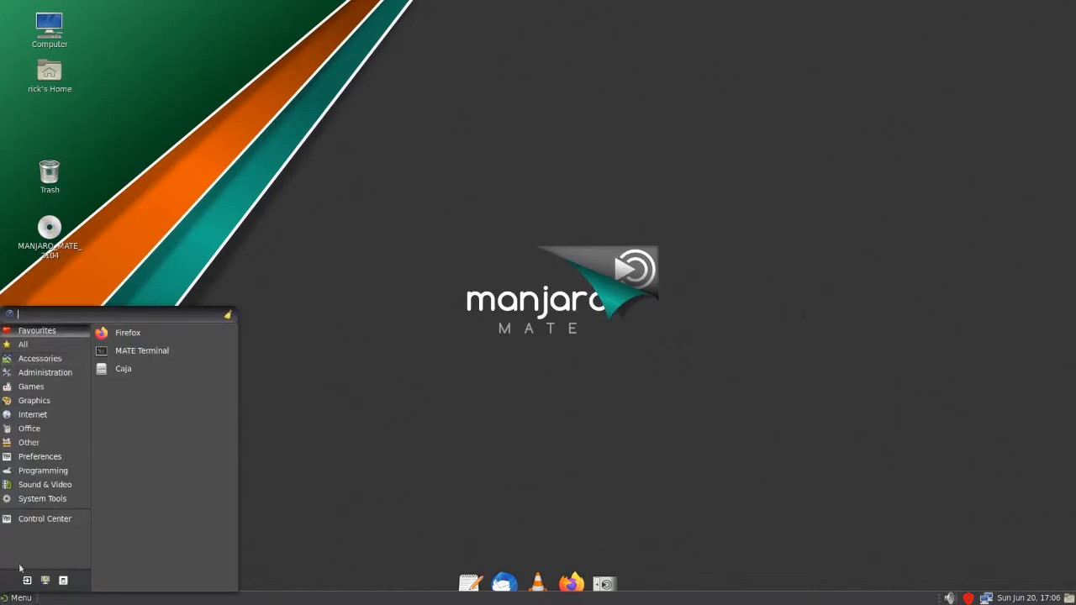
click(49, 387)
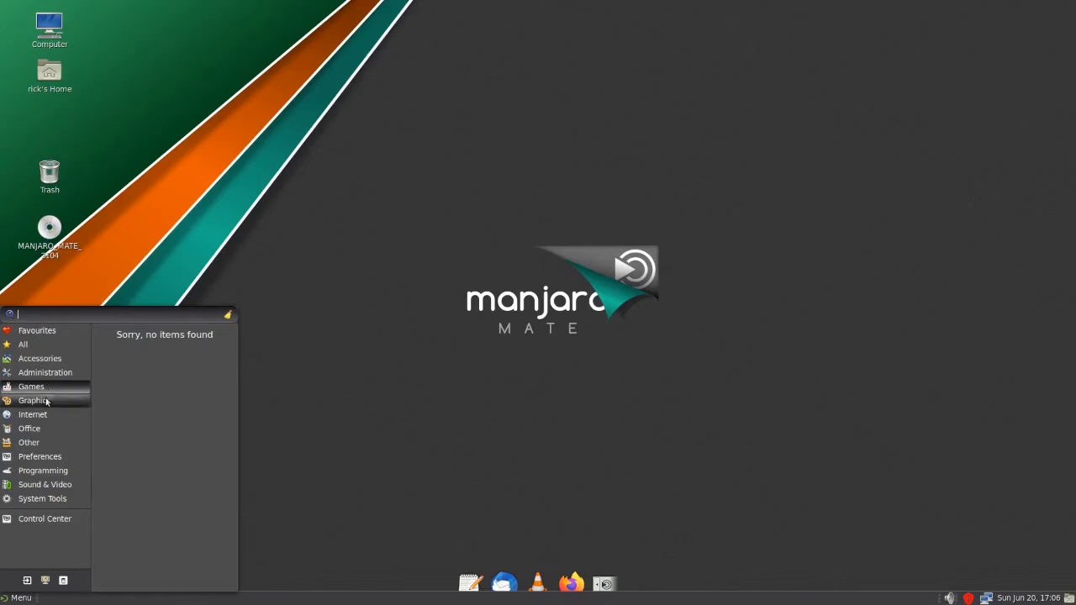
click(46, 401)
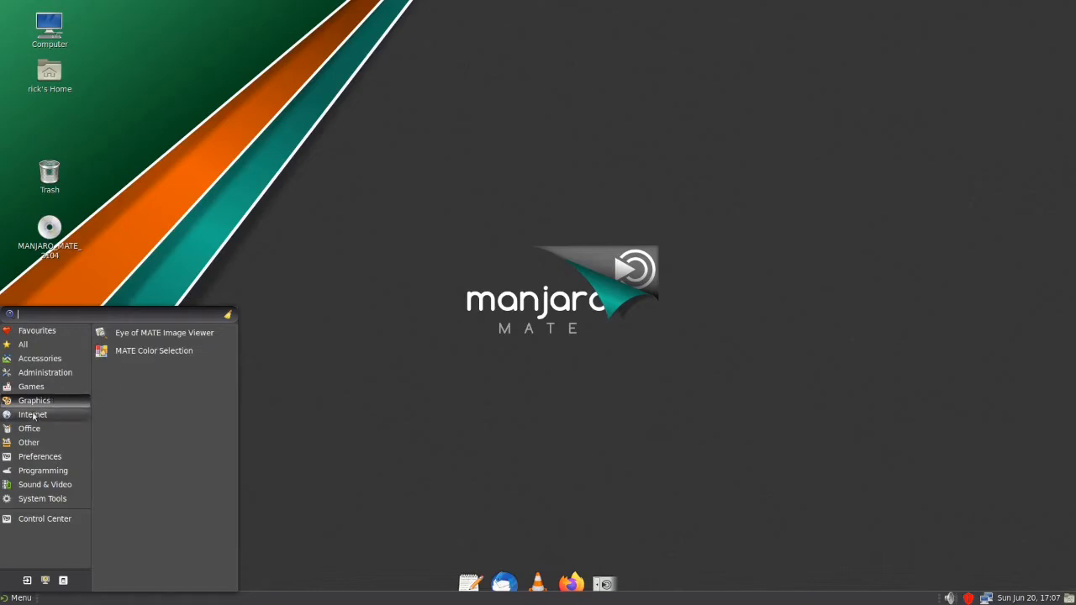
click(34, 415)
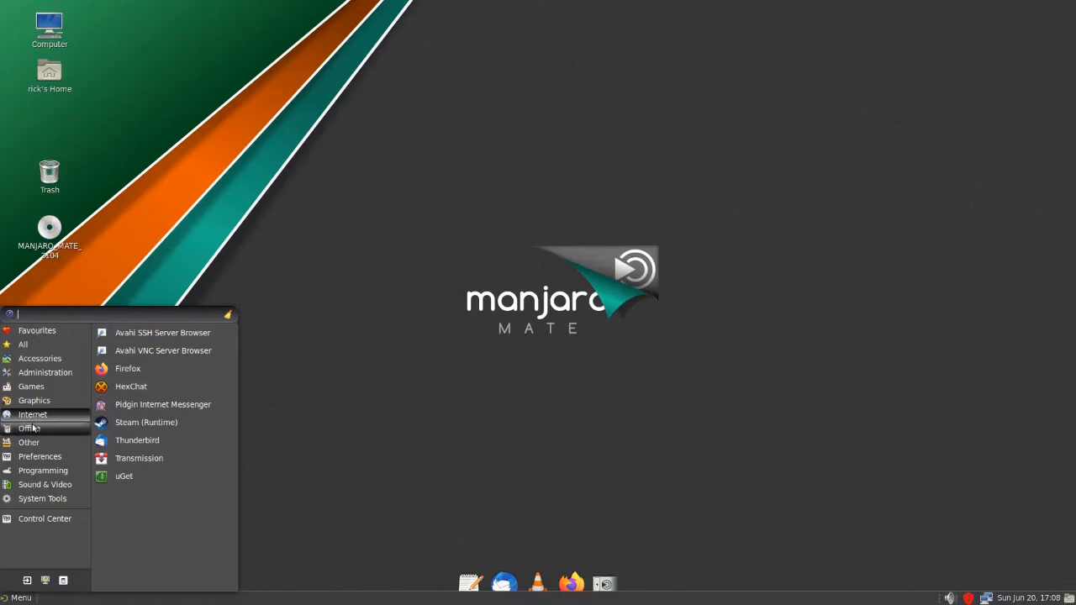
click(31, 430)
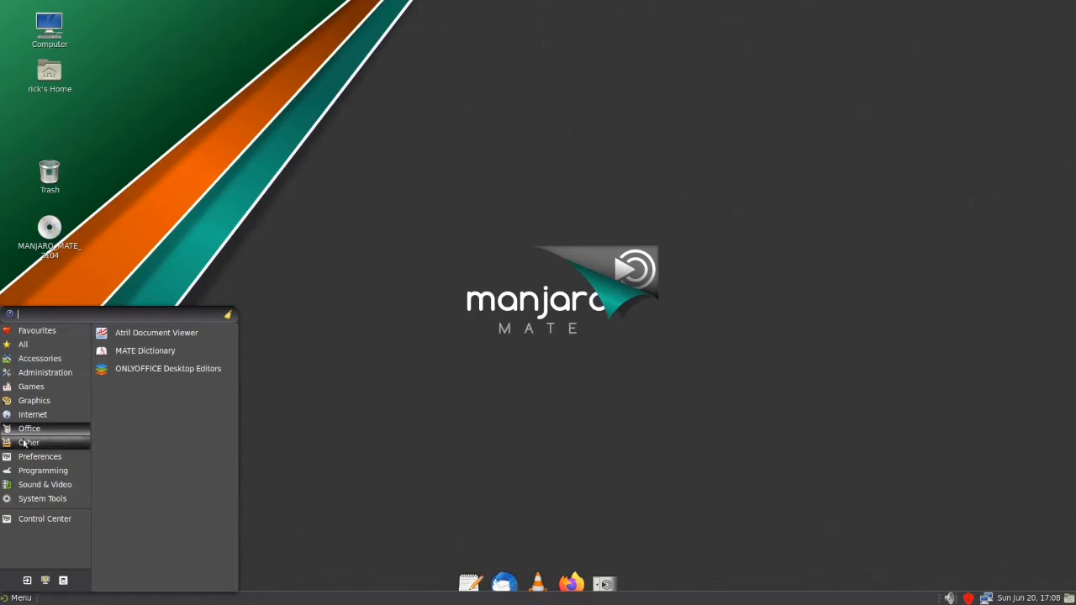
mouse_move(25, 442)
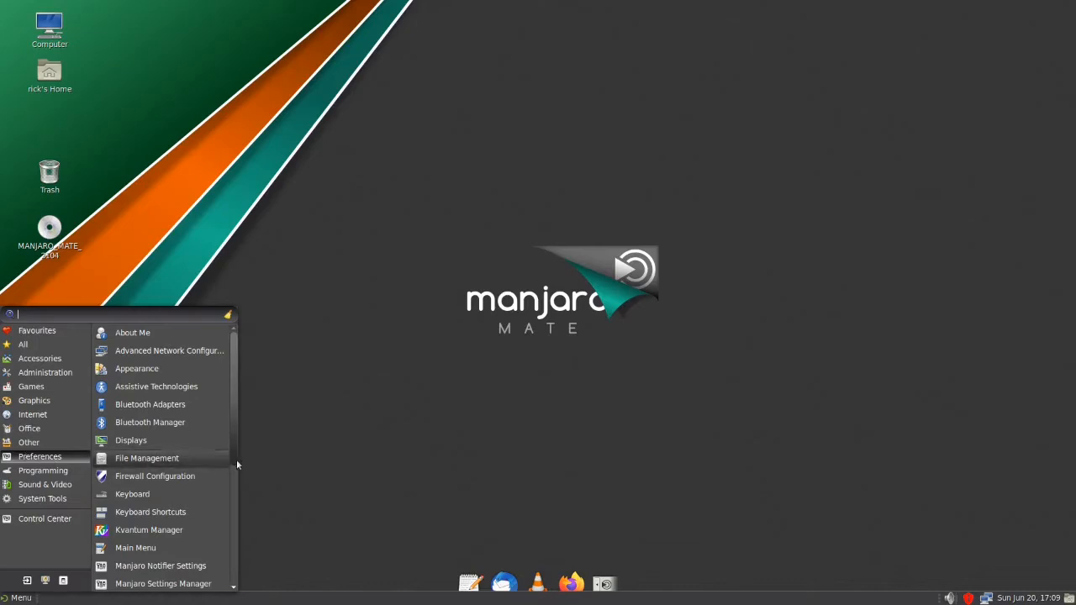
drag(235, 456, 232, 580)
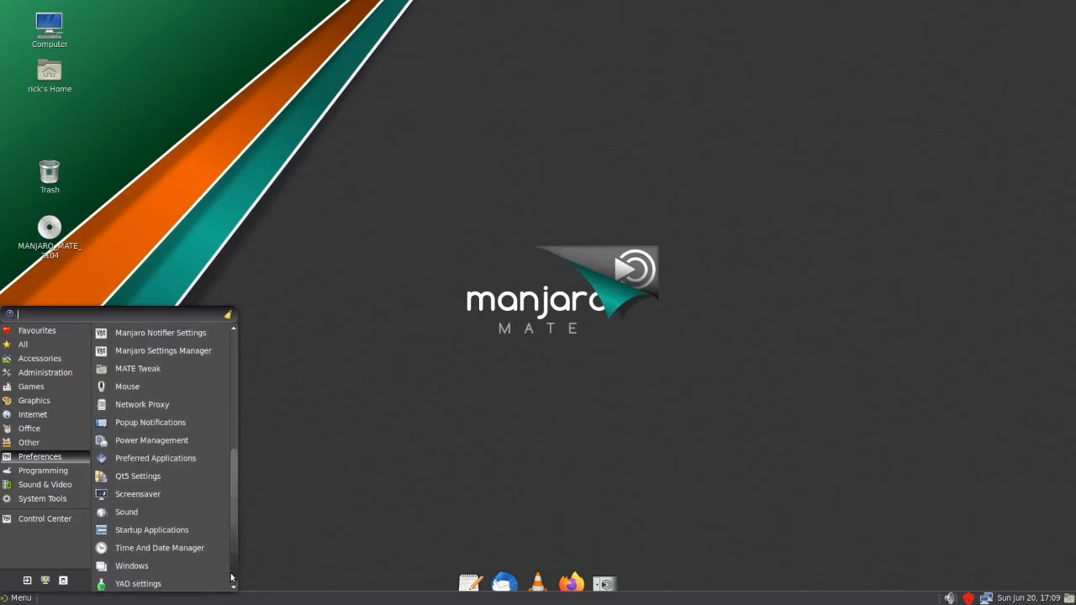
- Open the Windows preferences from the Control Center, try the titlebar buttons at Right, set their position back to Left, and close the preferences
click(44, 518)
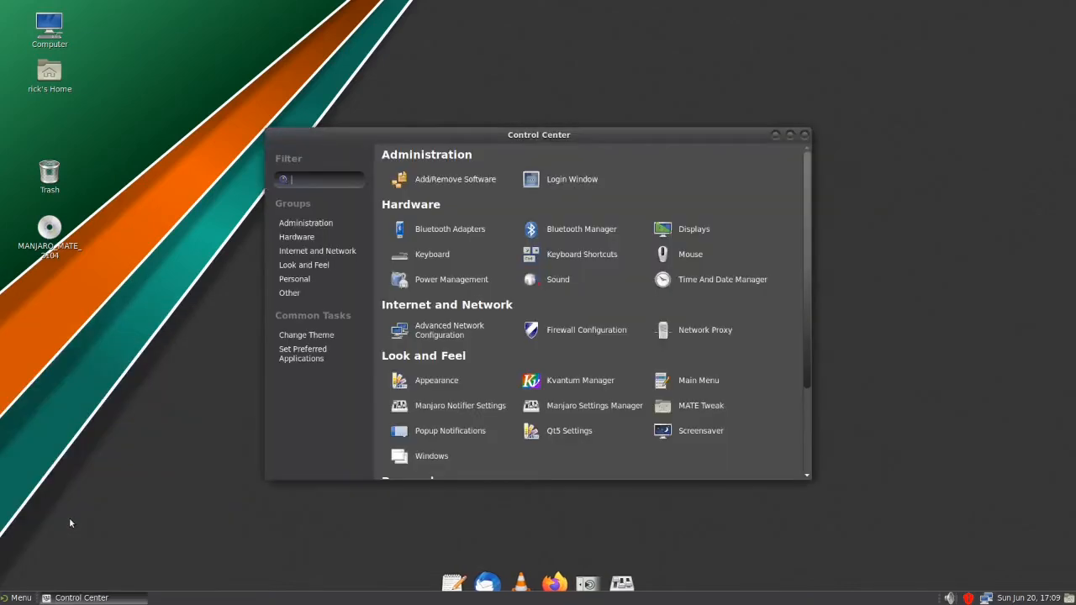
click(463, 455)
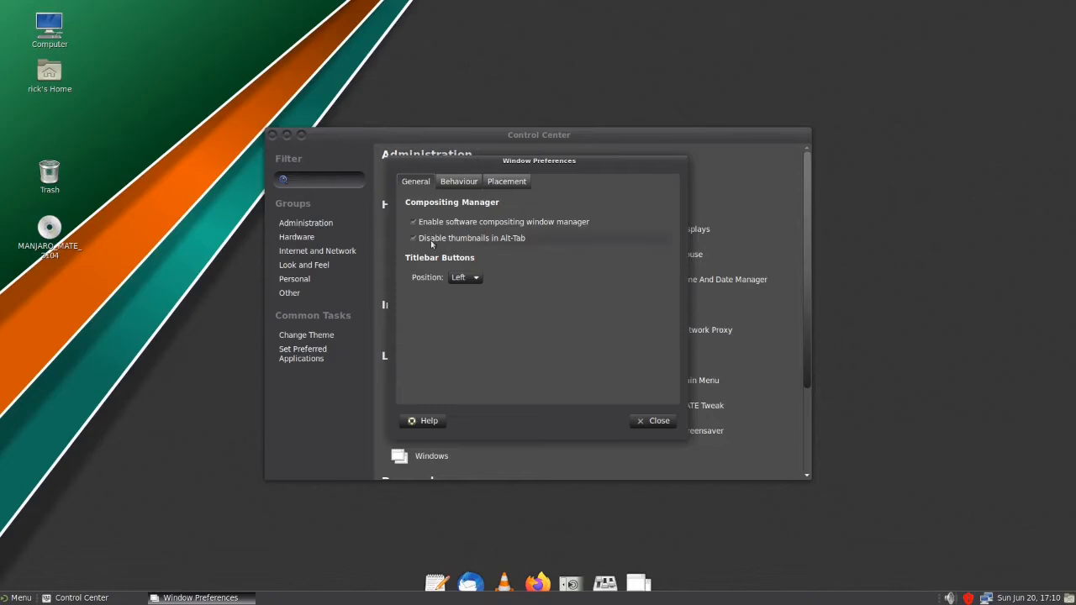
click(467, 278)
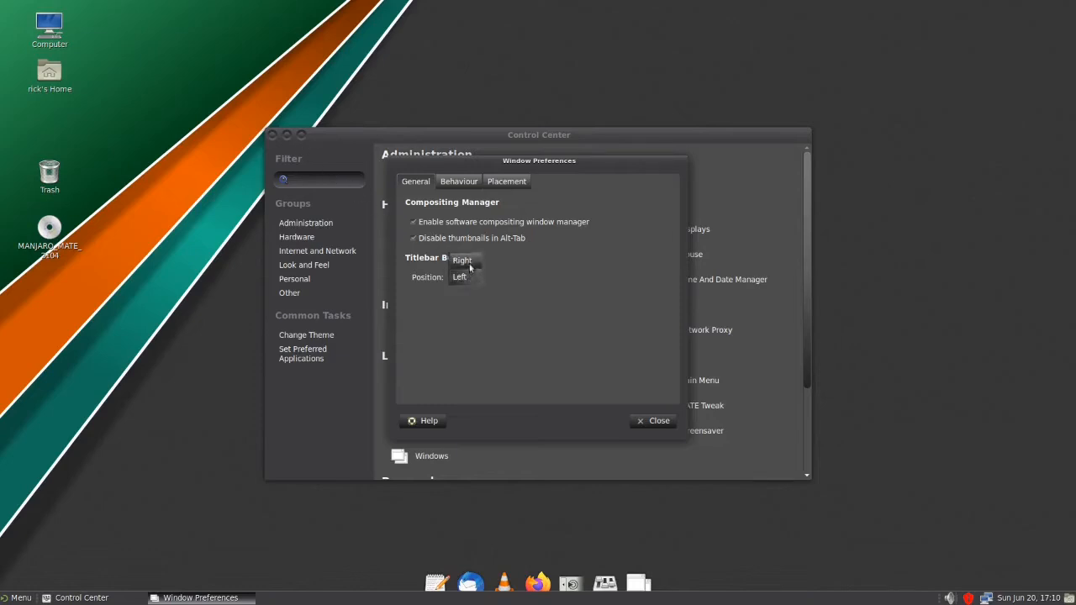
click(470, 265)
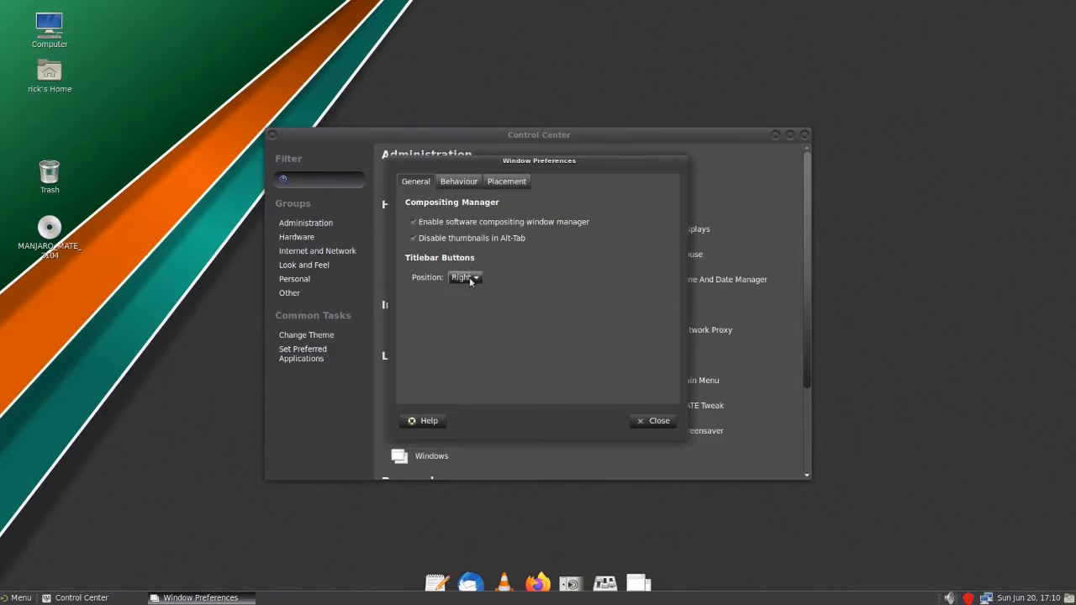
click(470, 278)
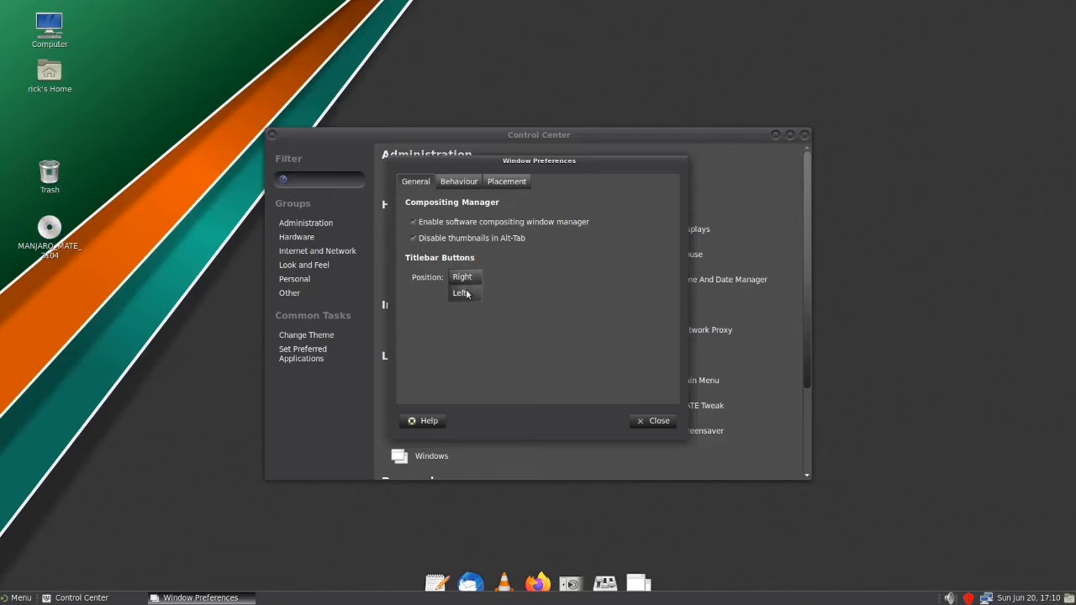
click(467, 291)
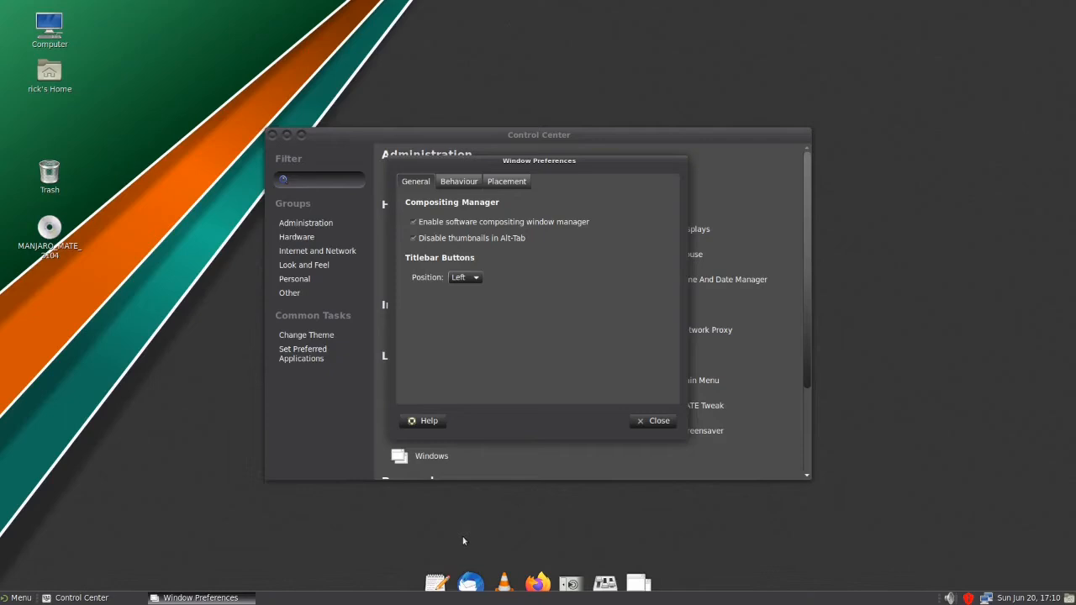
click(570, 583)
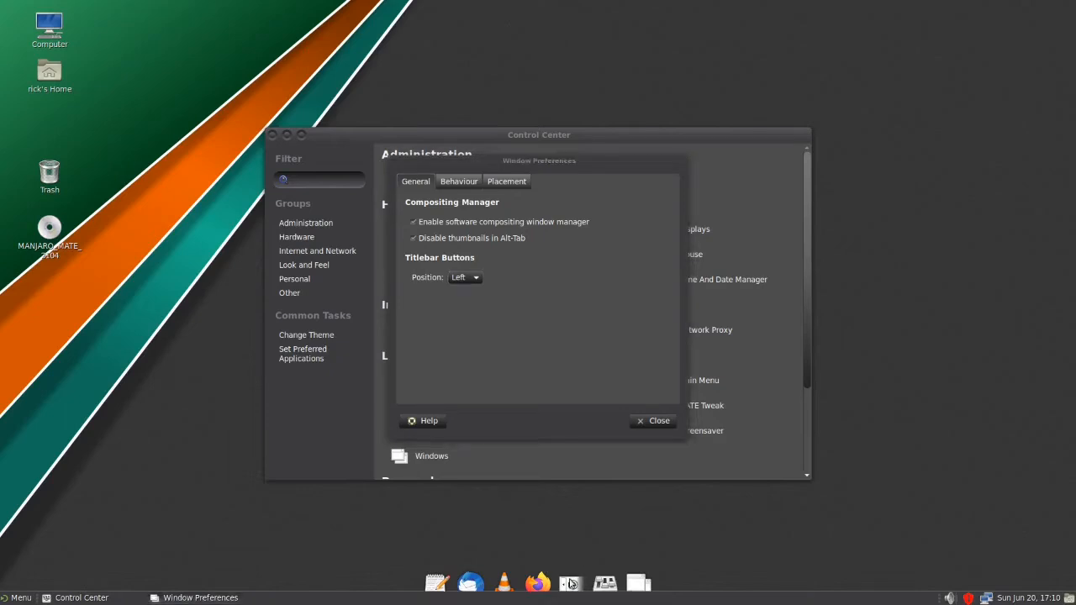
click(659, 425)
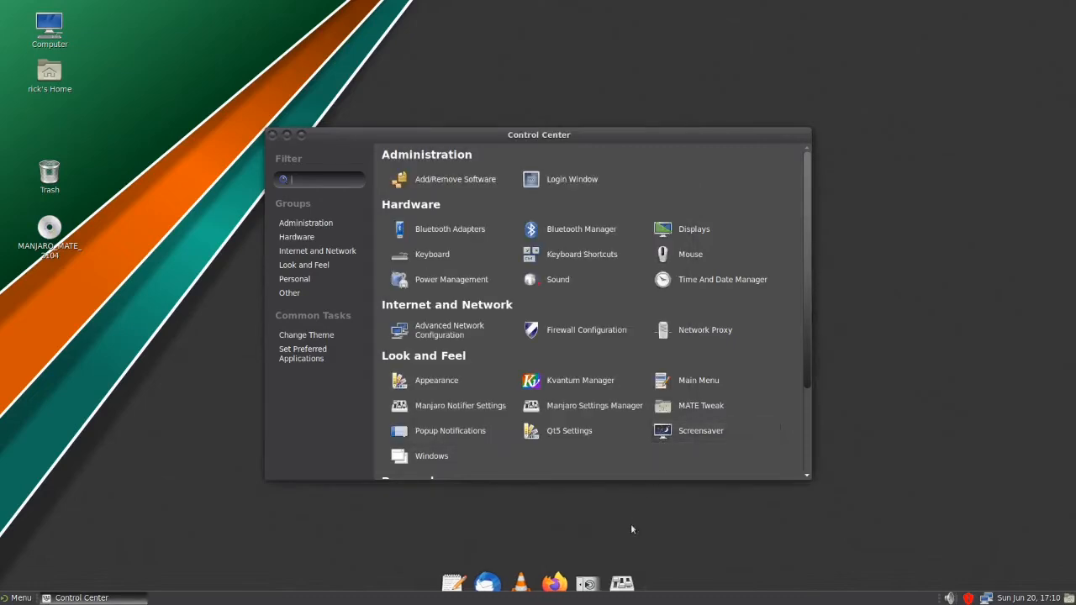
- Examine the remaining settings groups in the Control Center down to Personal and Other, and close it
click(591, 585)
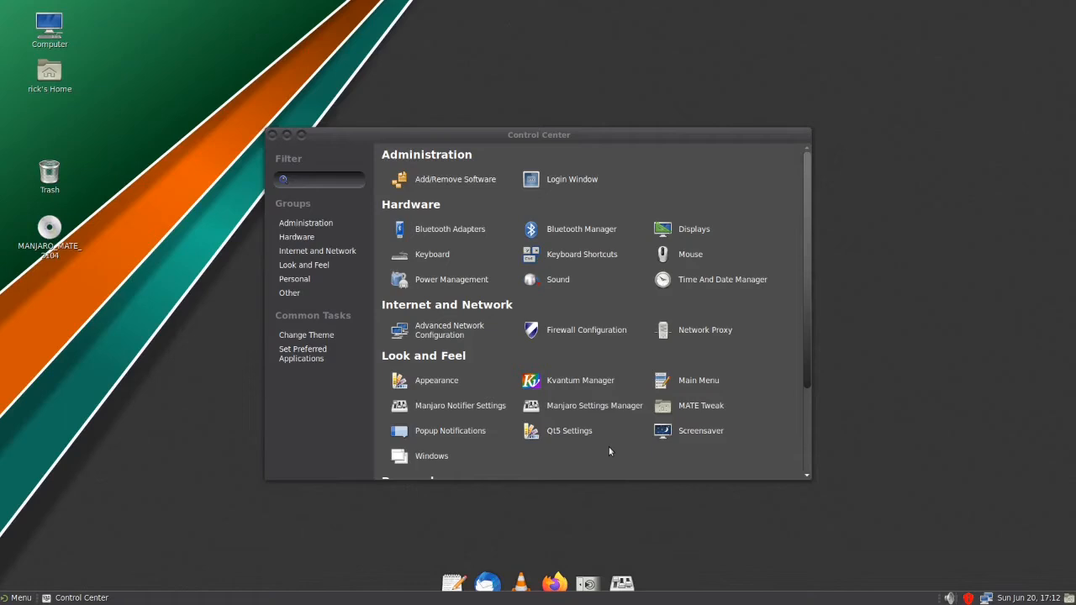
scroll(610, 452, down, 3)
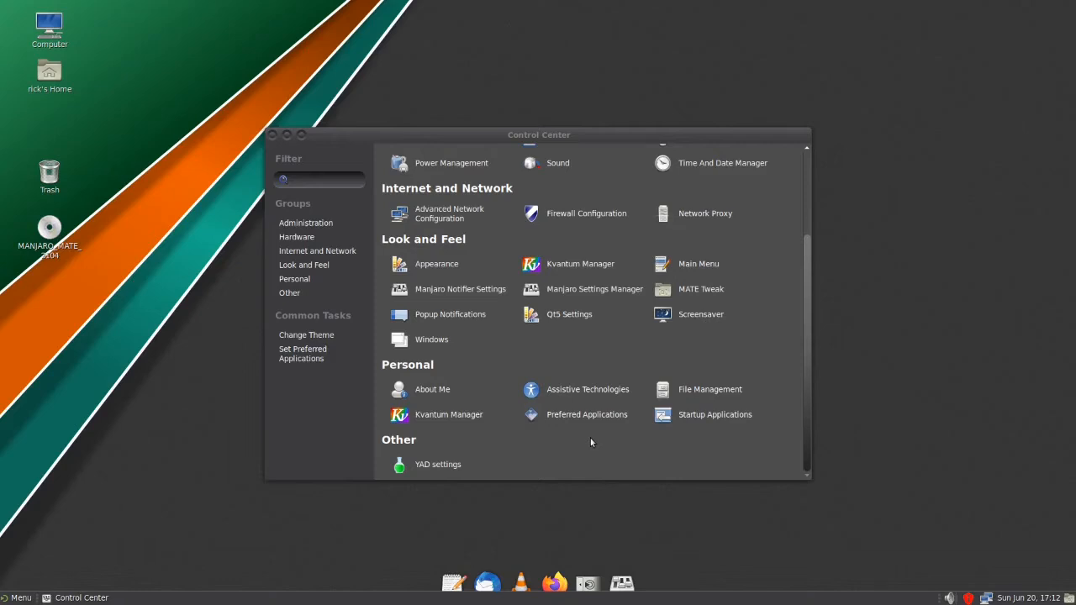
click(327, 237)
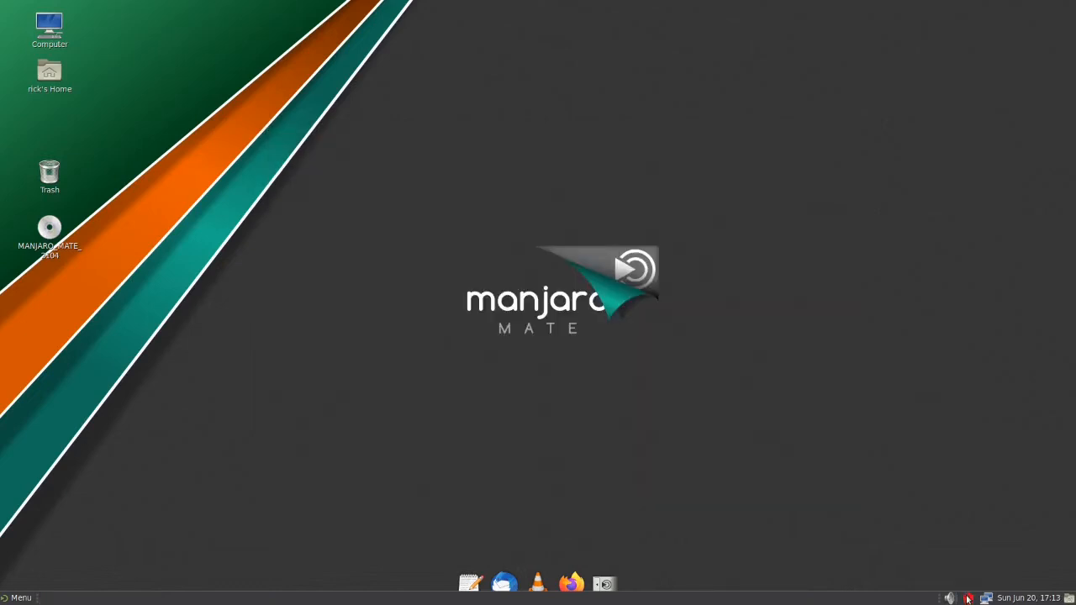
- Open the list of pending software updates, exclude the Thunderbird upgrade and include it again
click(968, 598)
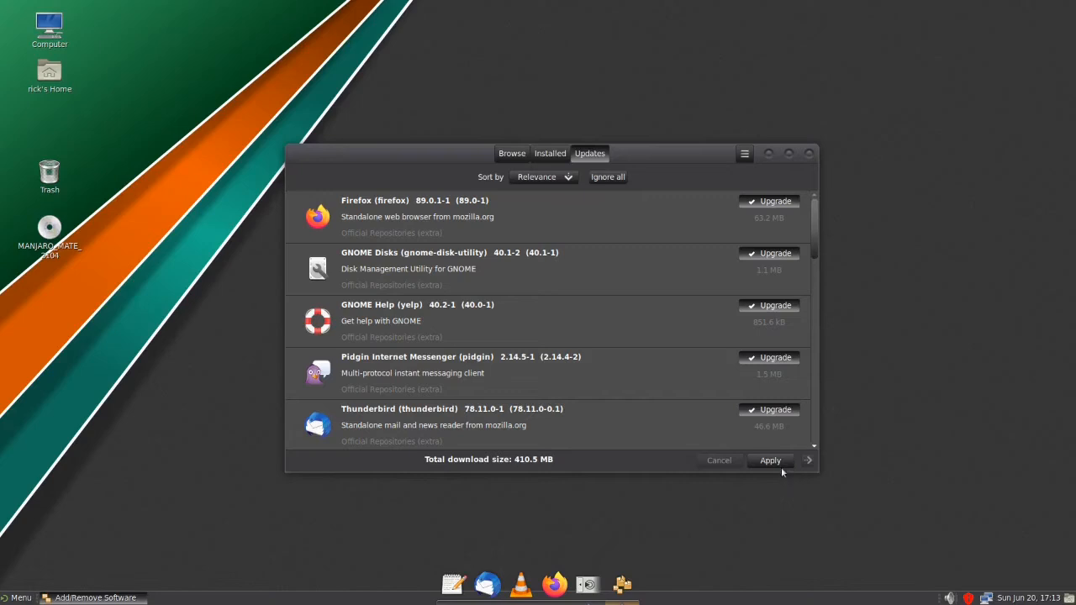
click(751, 411)
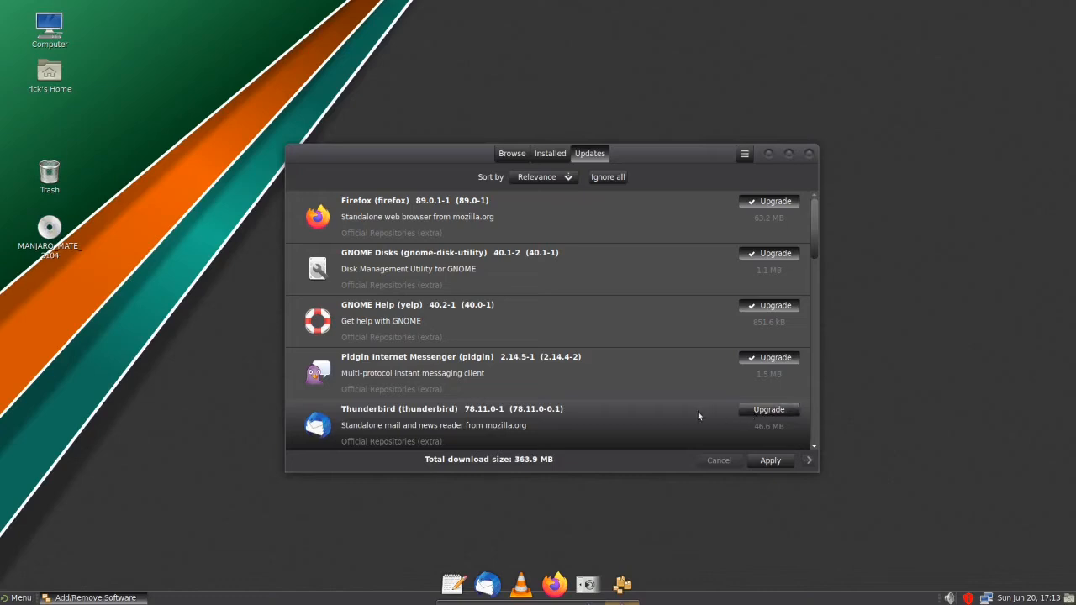
scroll(697, 412, down, 2)
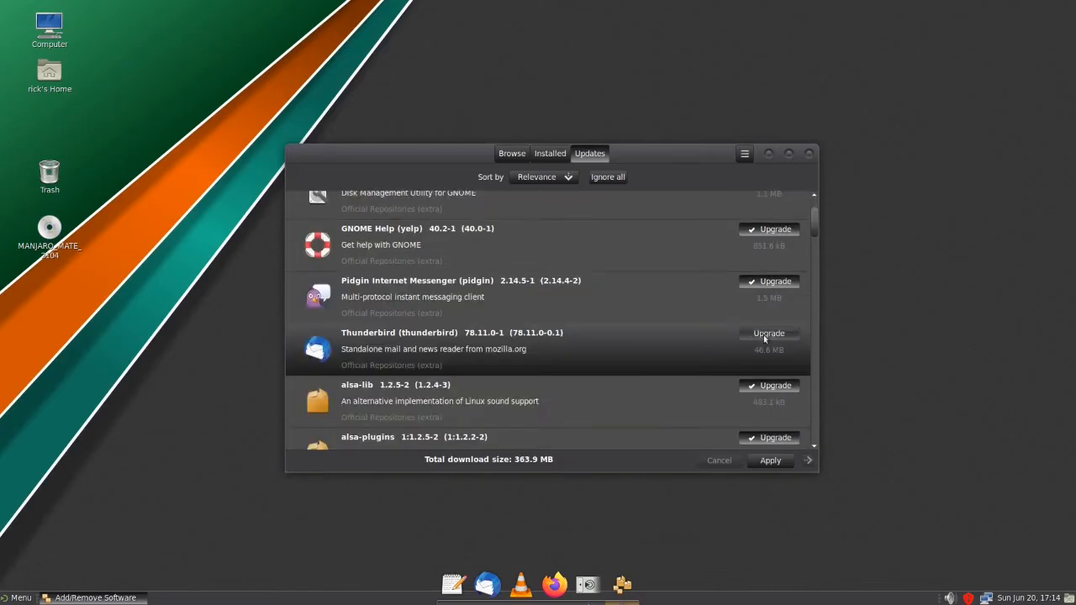
click(763, 335)
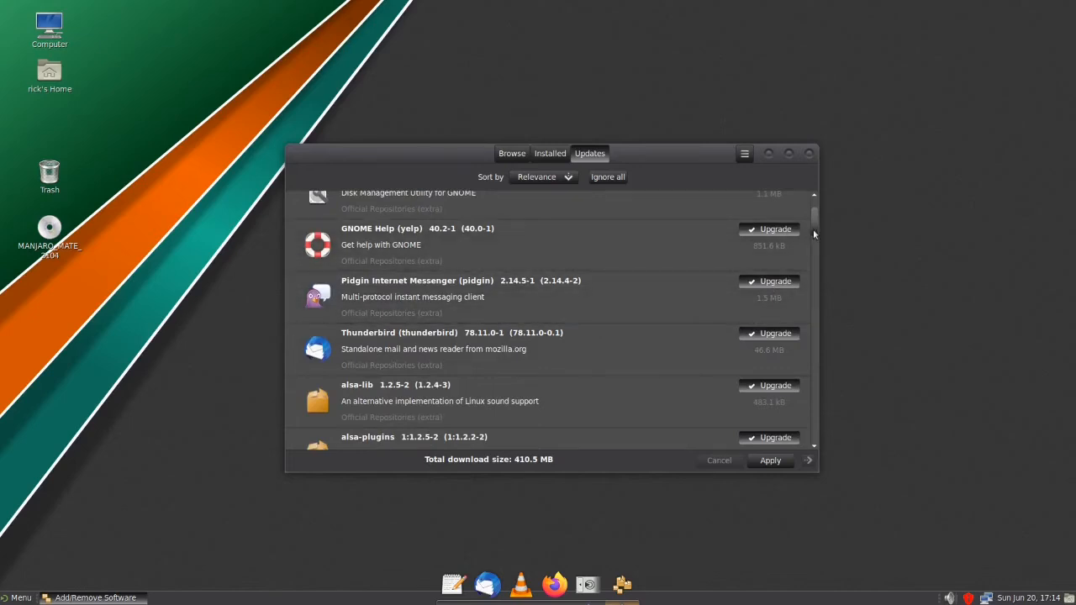
drag(813, 228, 815, 222)
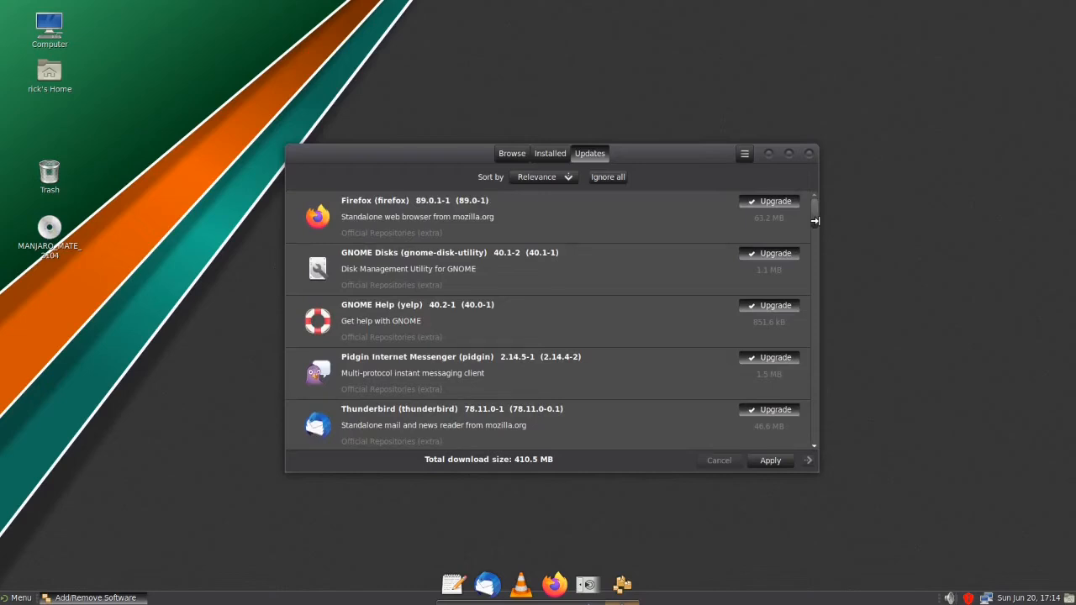
- Apply all pending updates, authenticating with the account password and accepting the transaction summary, and dismiss the restart notice
click(766, 467)
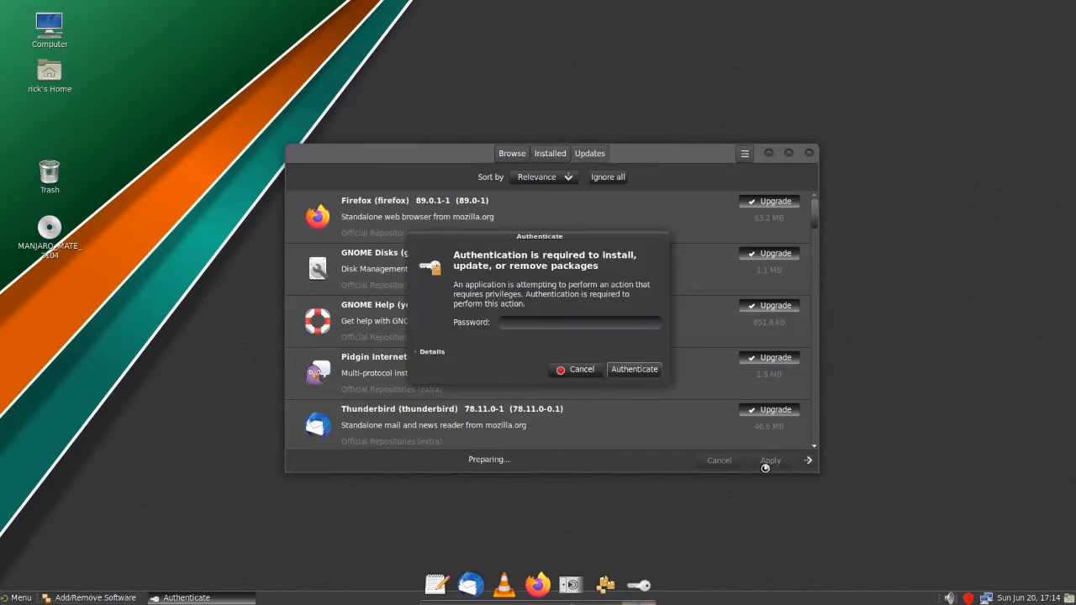
text(****)
key(Return)
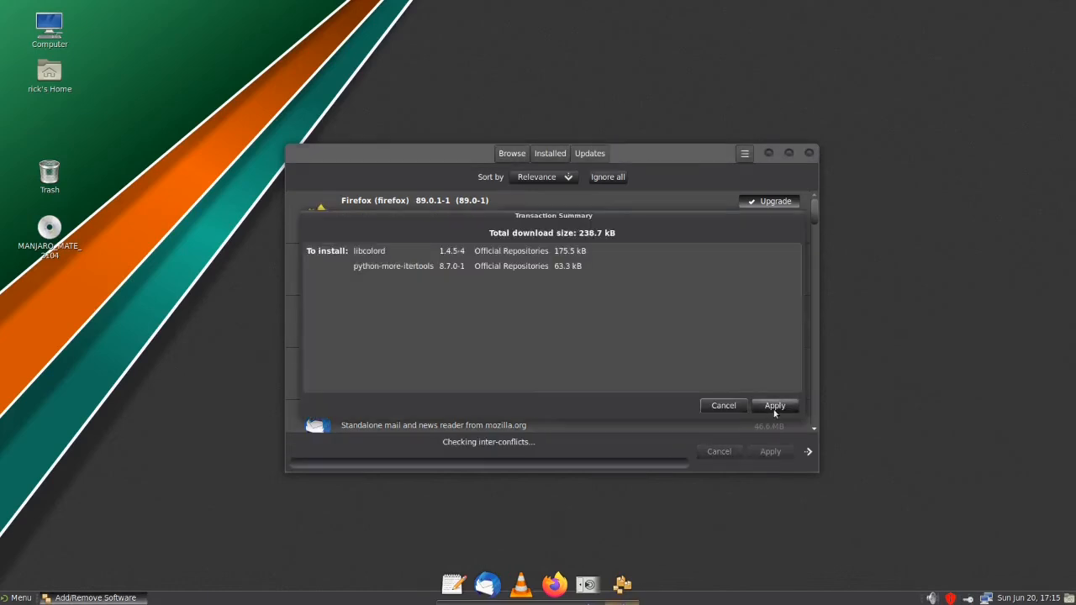
click(774, 407)
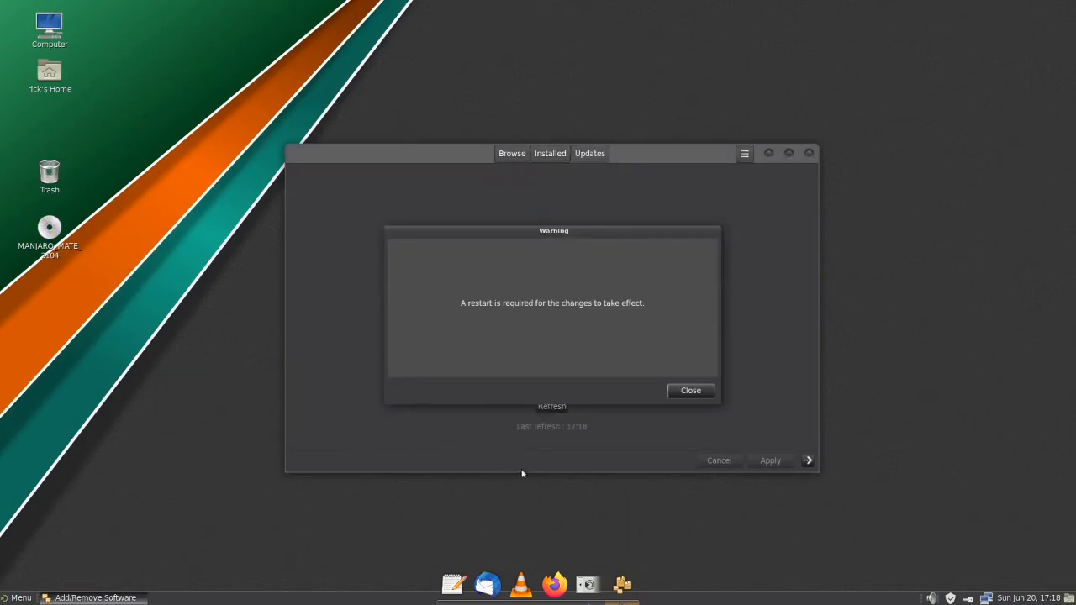
click(691, 391)
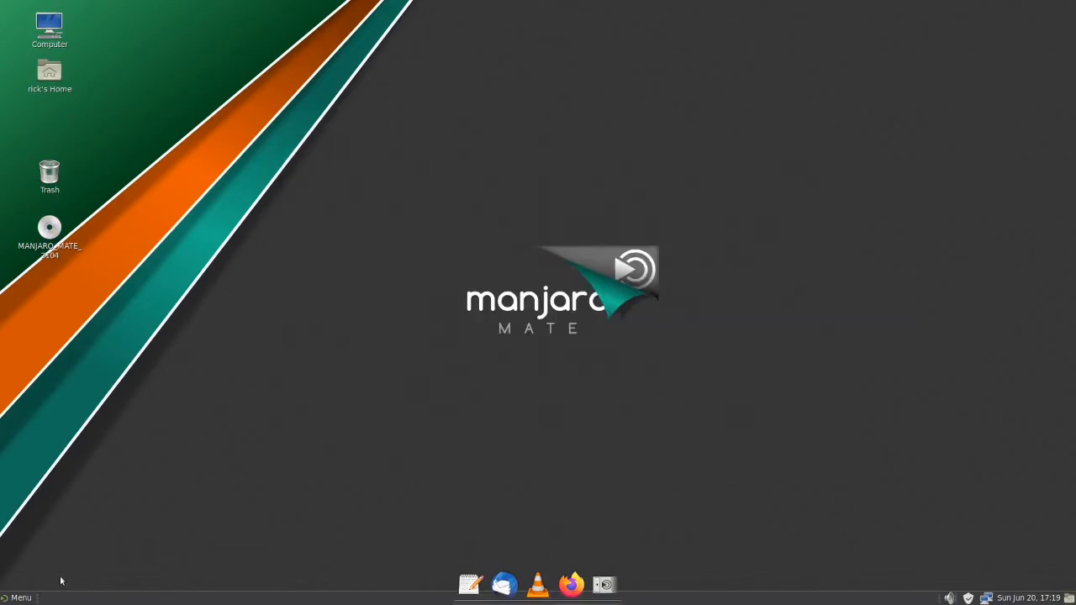
- Restart the system and log back in with the account password
click(16, 599)
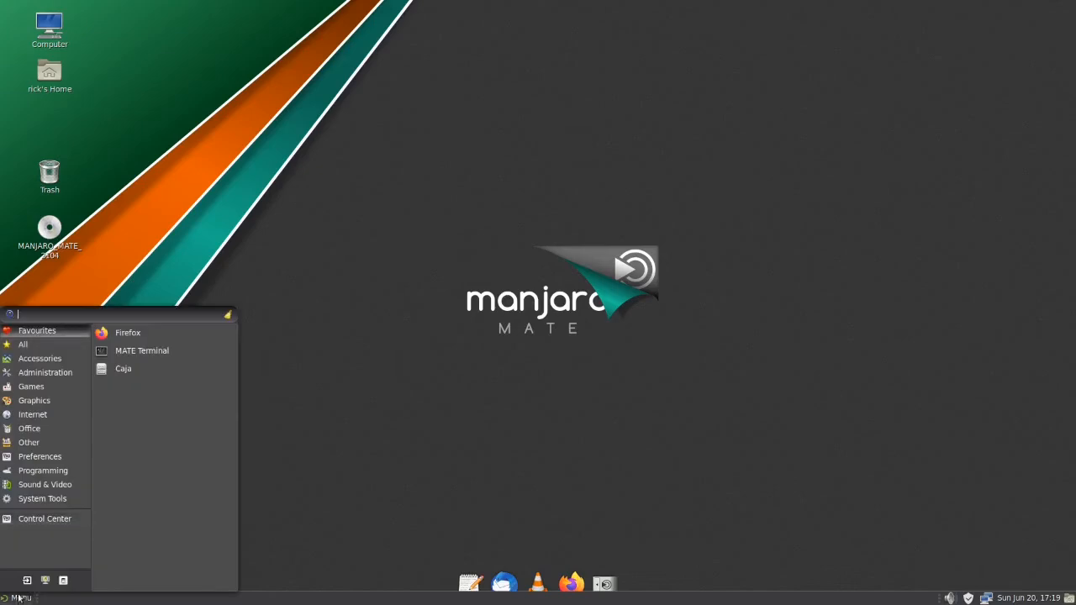
click(63, 583)
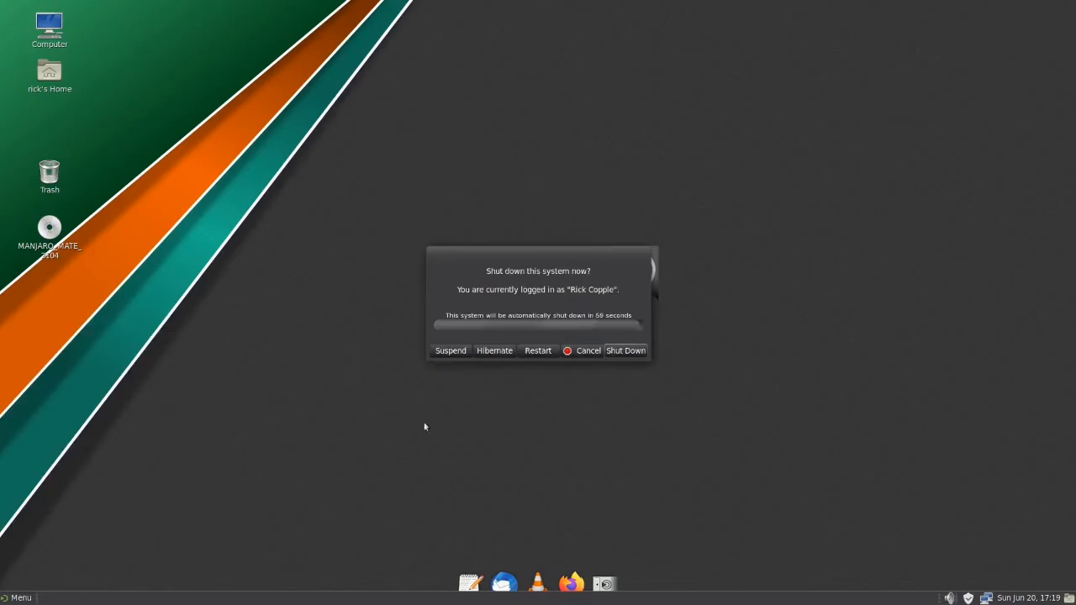
click(537, 350)
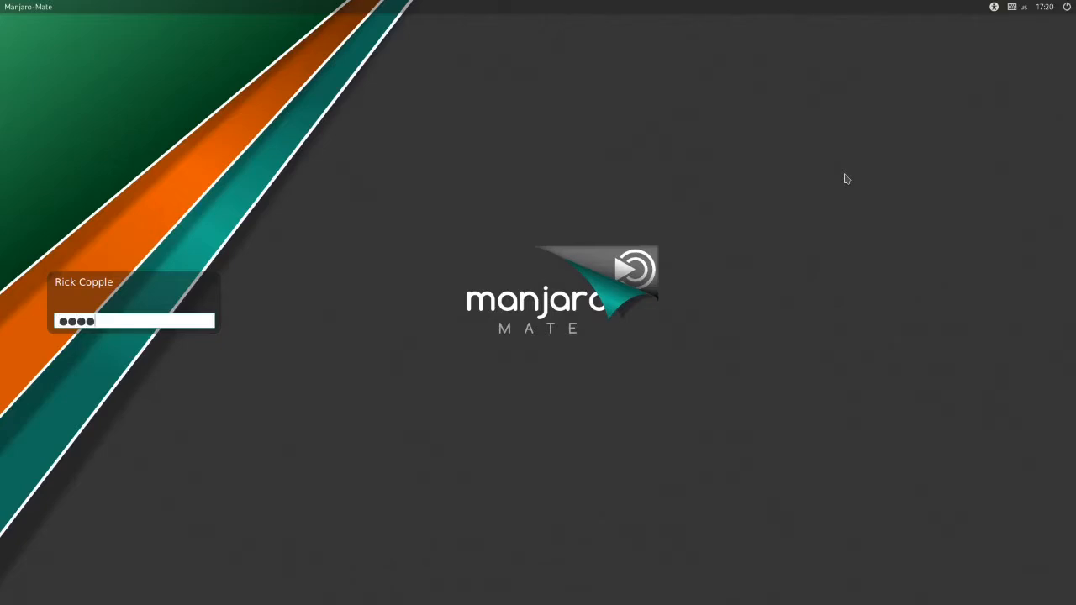
key(Return)
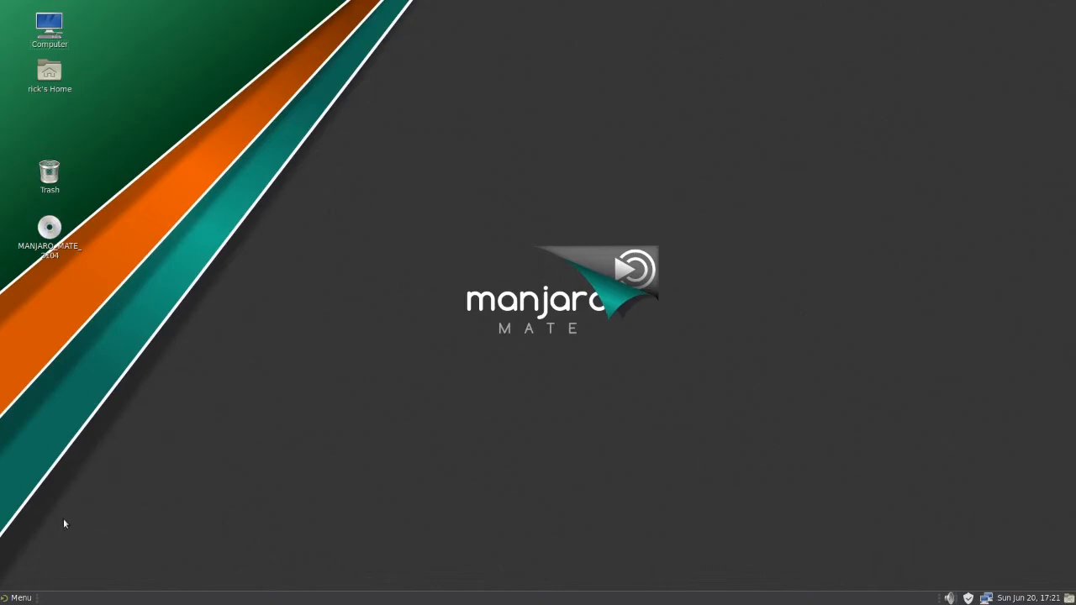
- Open the Keyboard Shortcuts settings and assign Super+Return to running a terminal
click(27, 598)
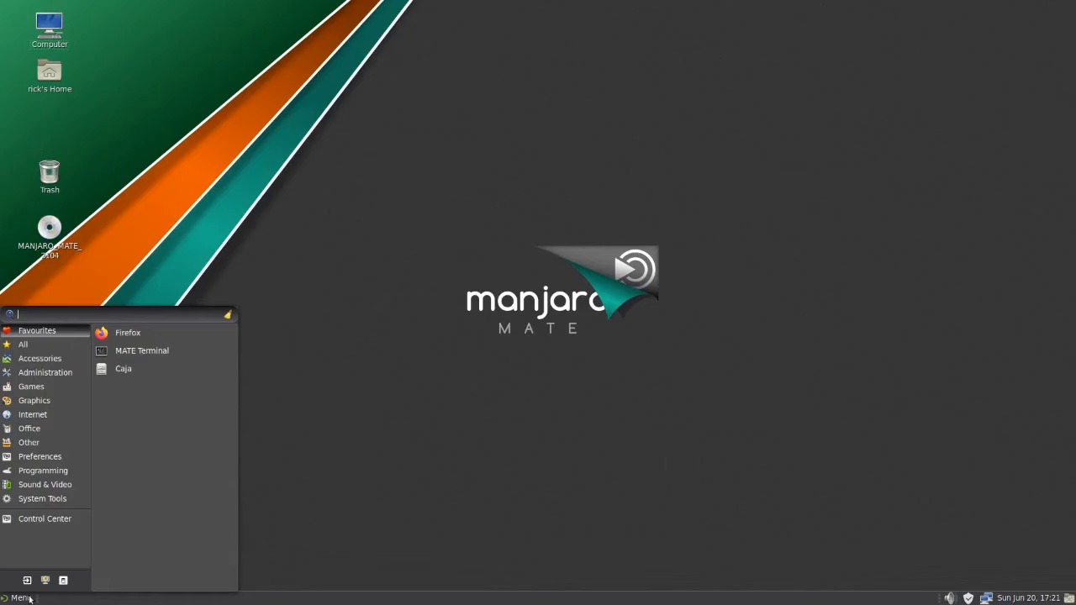
text(k)
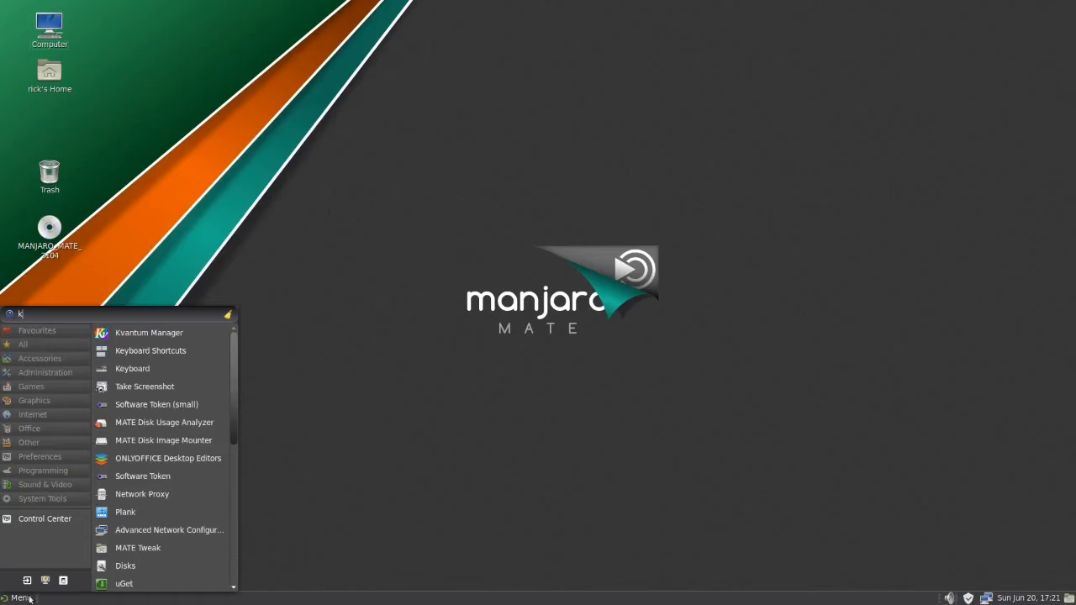
click(157, 352)
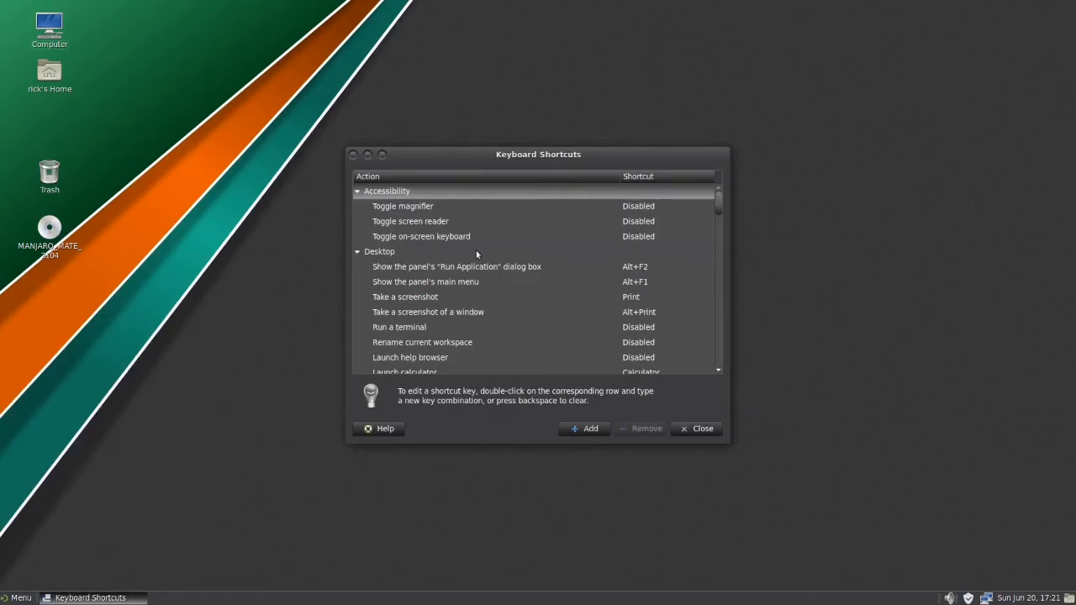
click(416, 329)
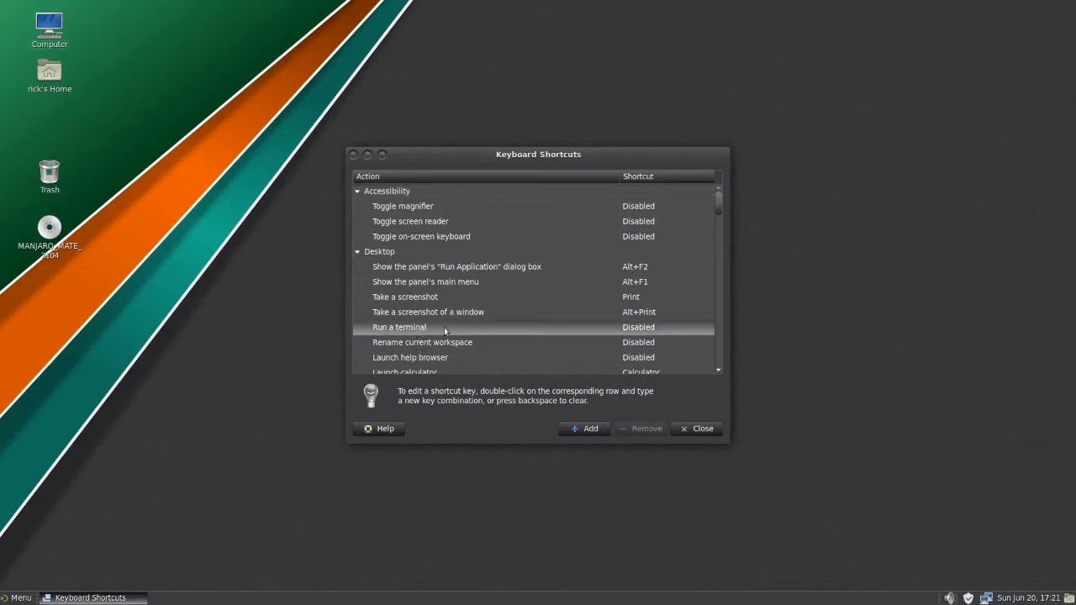
double_click(625, 332)
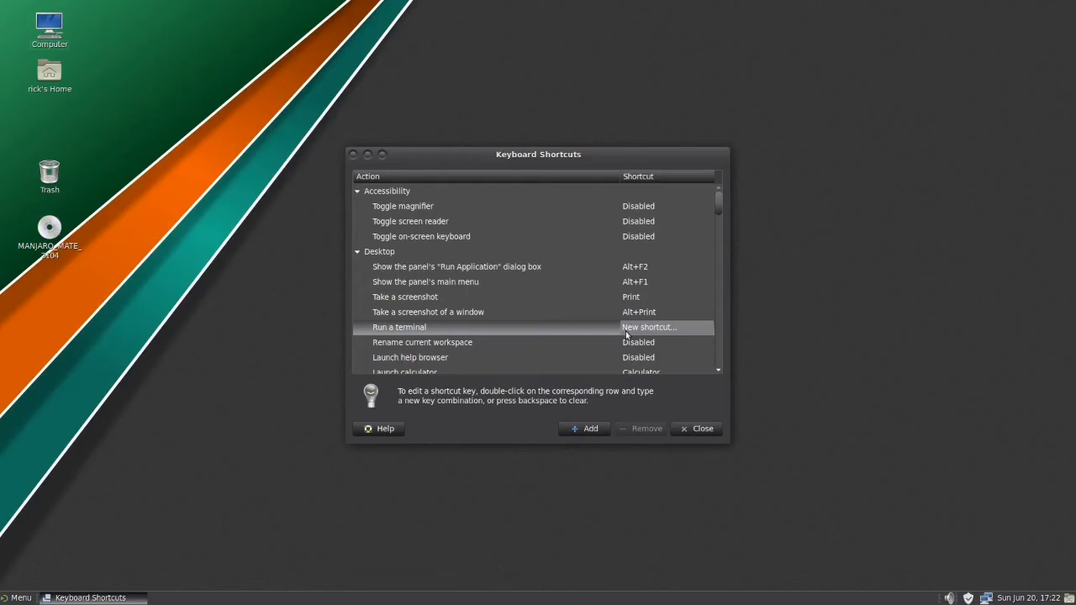
key(super+Return)
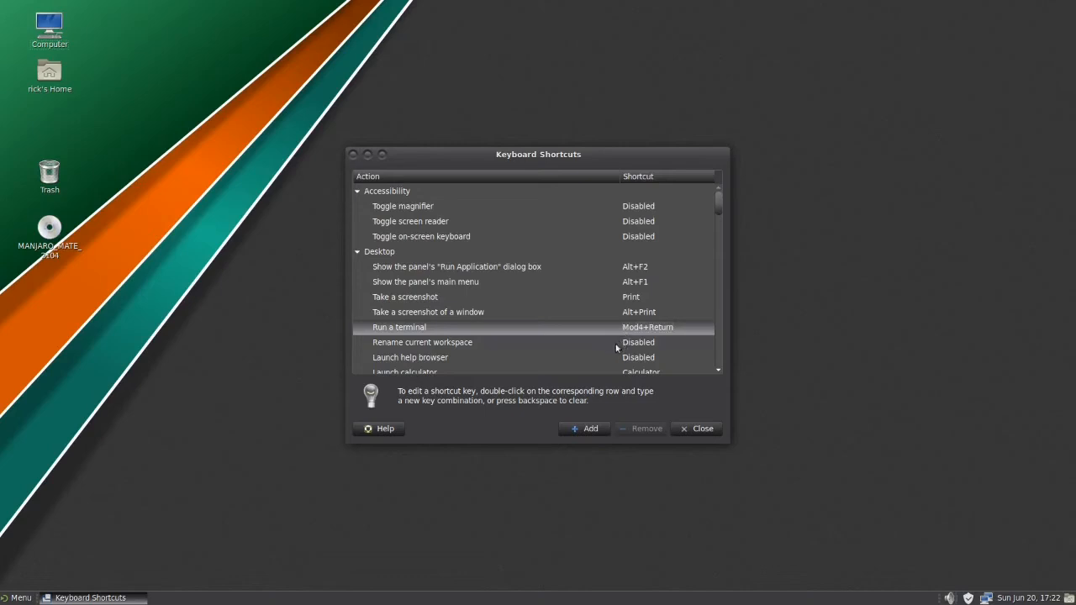
- Assign Super+B to launching the help browser and clear that shortcut again
click(605, 358)
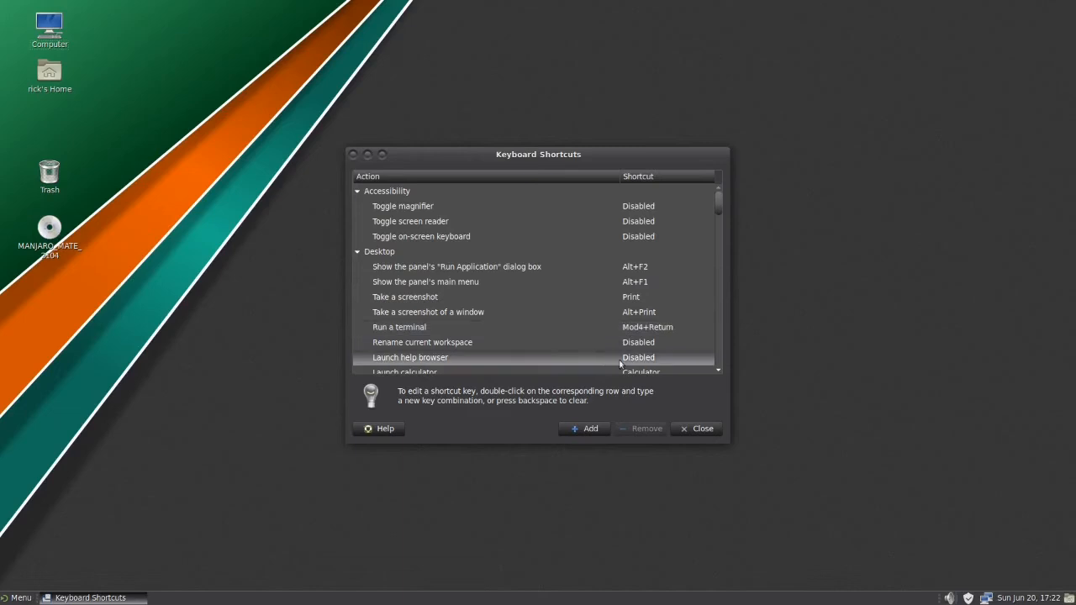
double_click(627, 359)
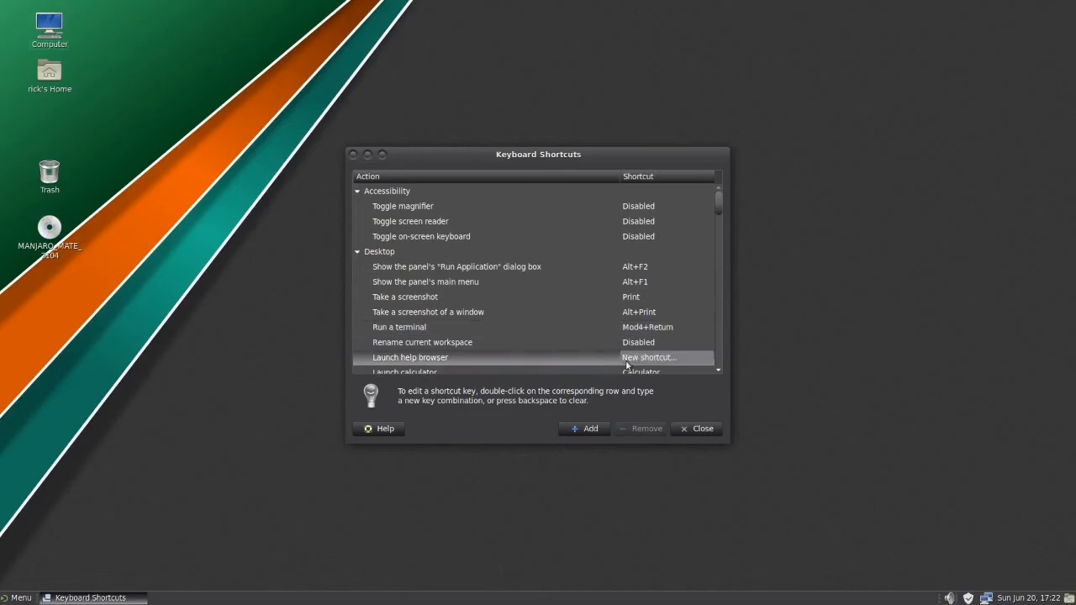
key(super+b)
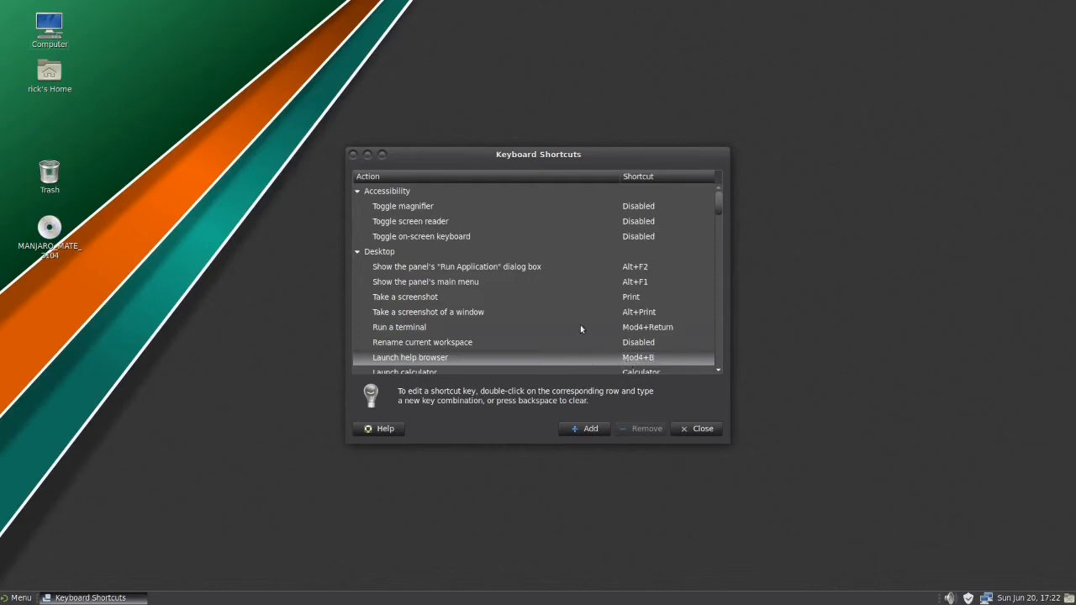
scroll(579, 324, down, 3)
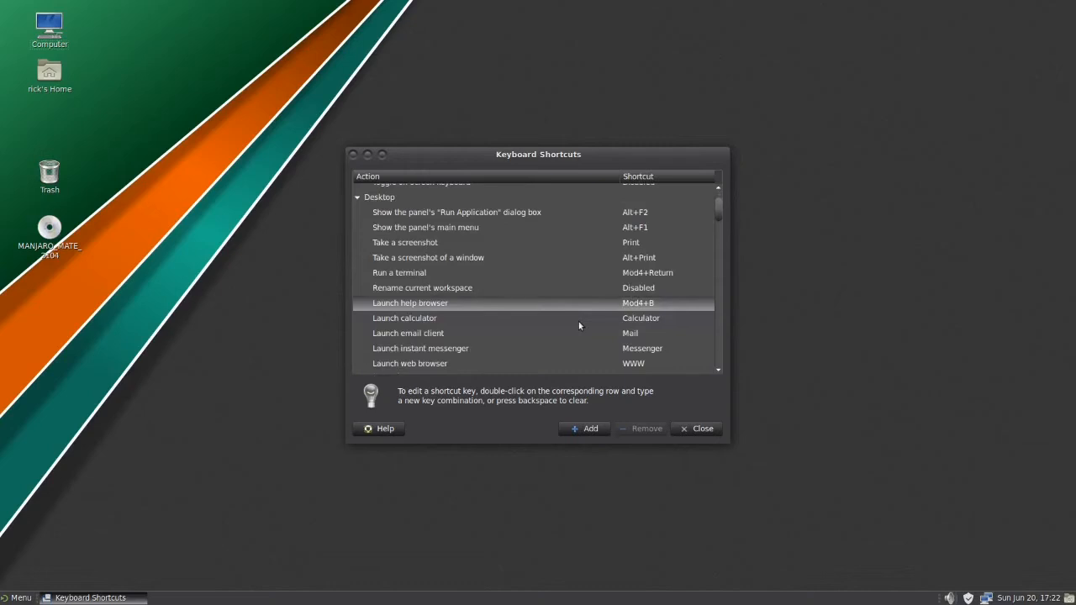
scroll(578, 324, down, 3)
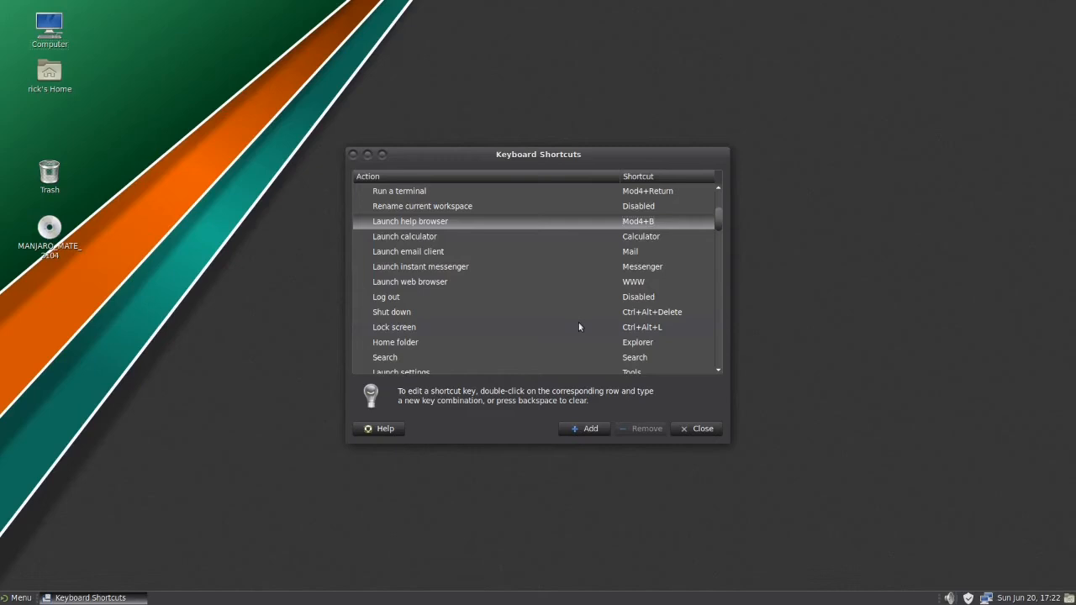
double_click(621, 227)
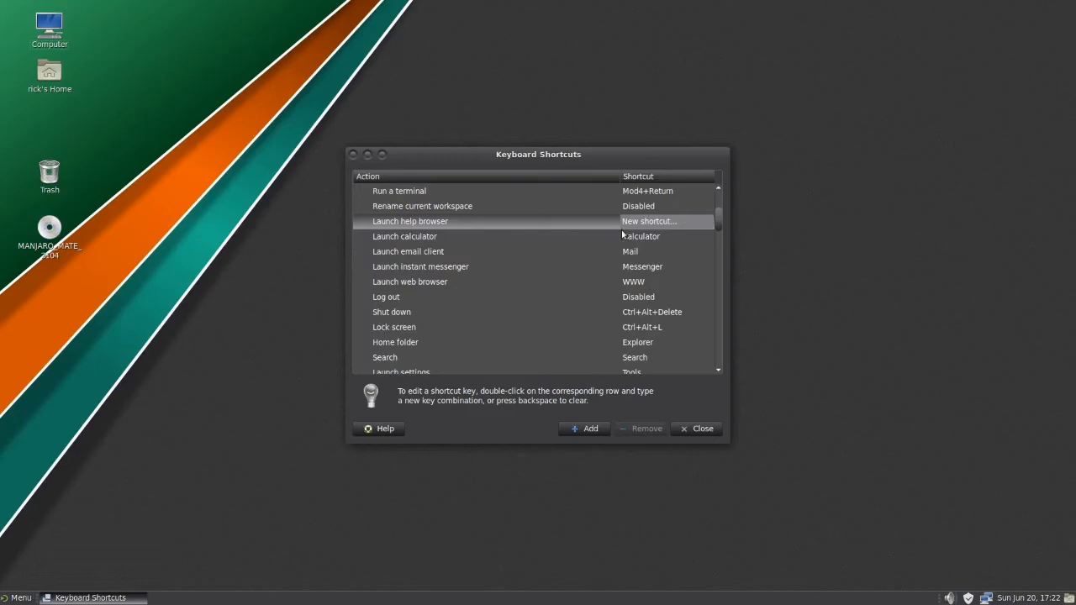
key(BackSpace)
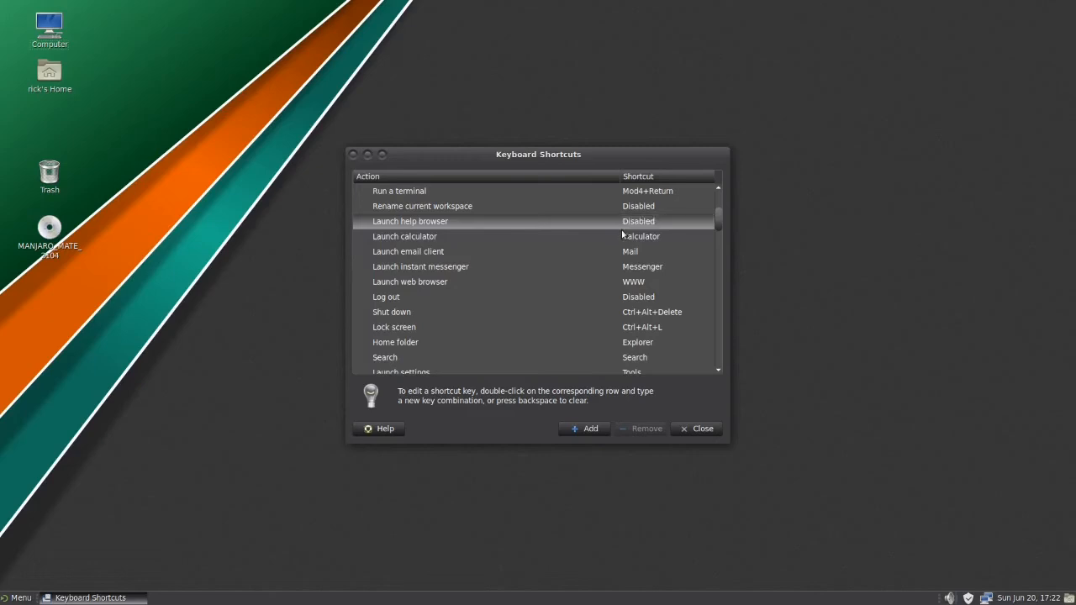
- Assign Super+B to launching the web browser and Super+F to opening the home folder
click(571, 282)
click(630, 284)
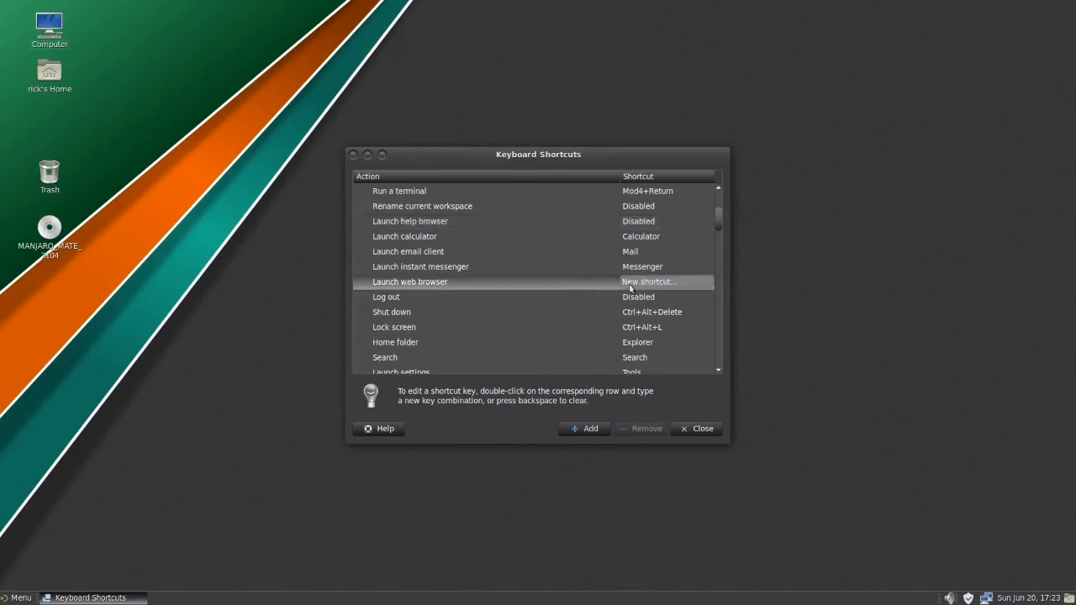
key(super+b)
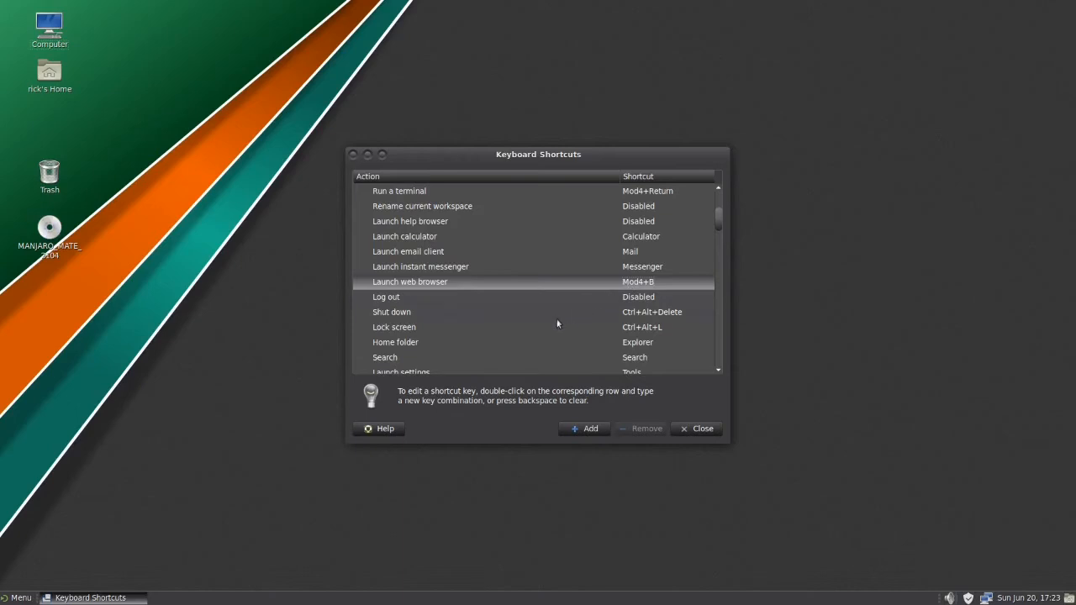
click(515, 342)
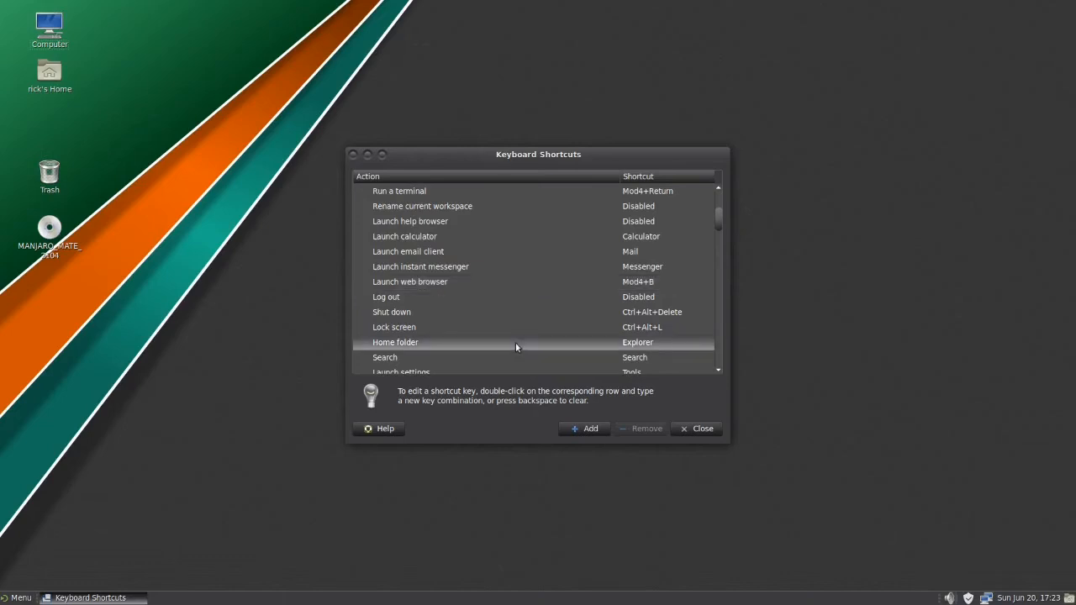
double_click(626, 342)
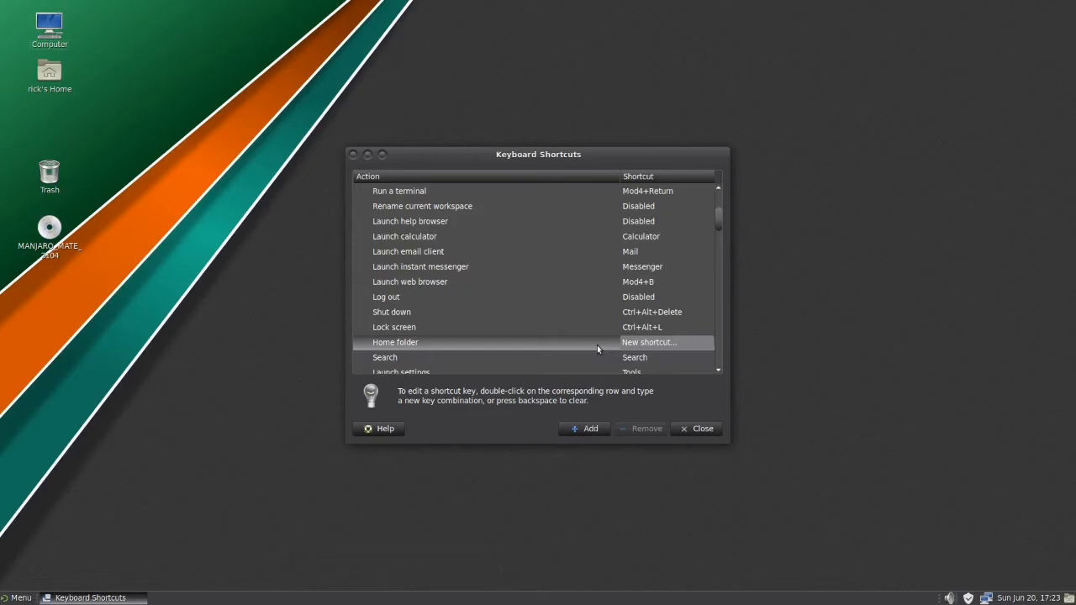
key(super+f)
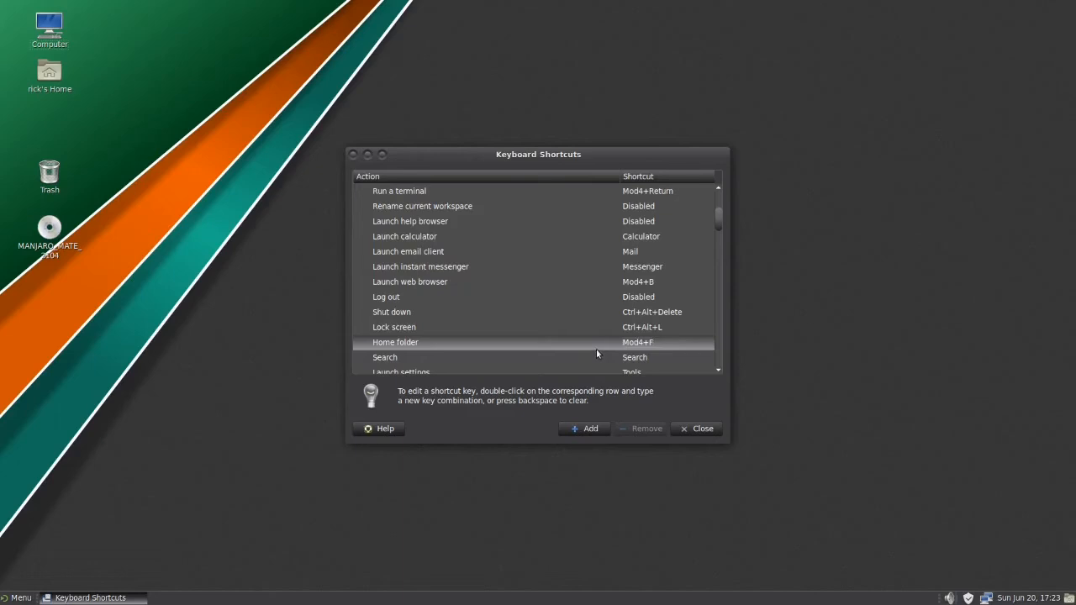
- Assign Super+Q to closing a window in the Window Management shortcuts
scroll(596, 350, down, 3)
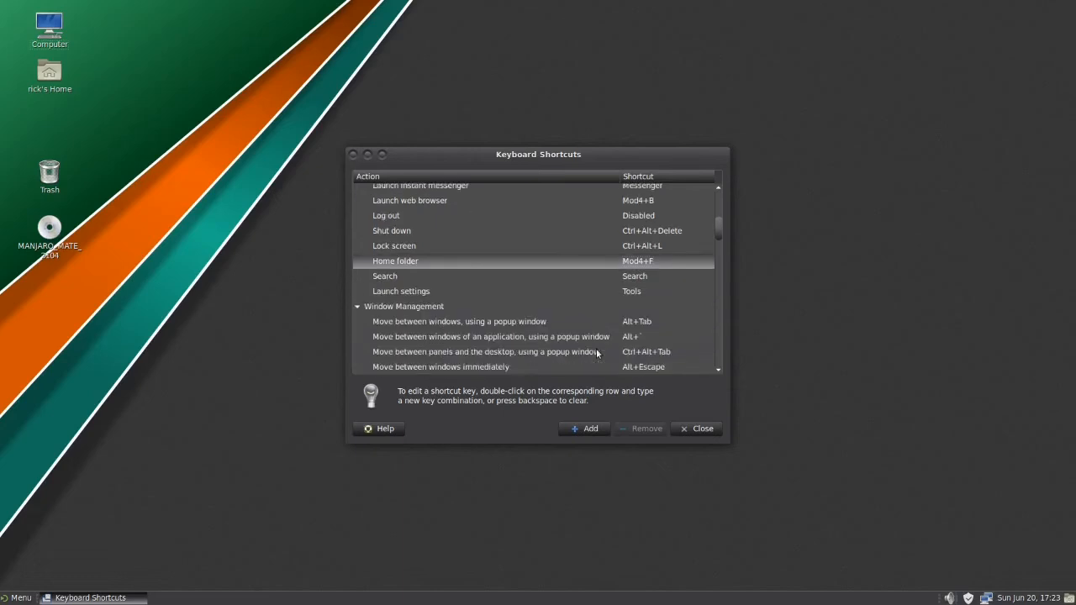
scroll(595, 354, down, 3)
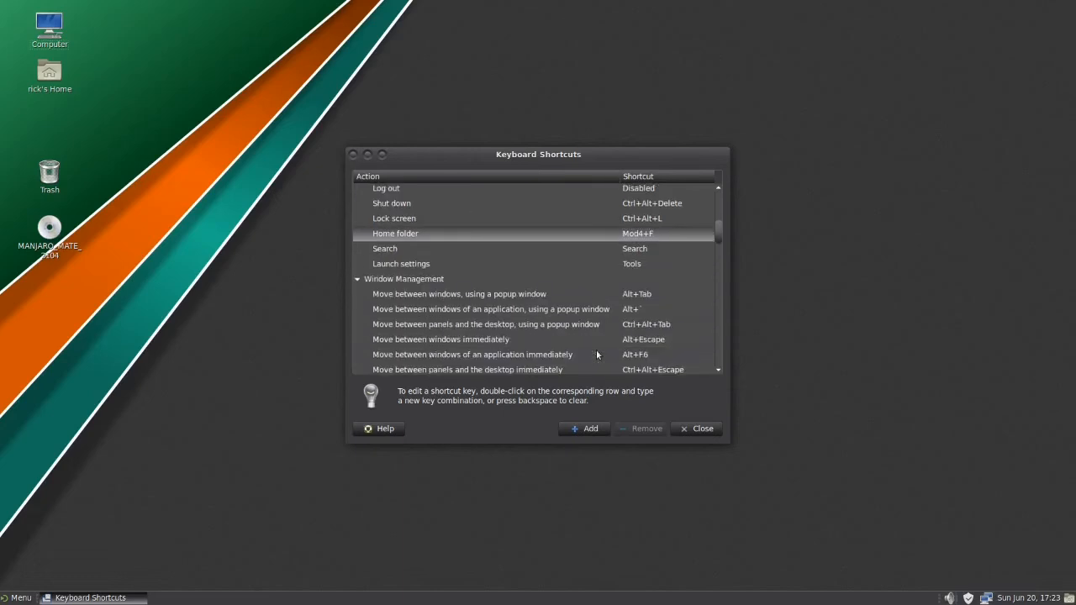
scroll(596, 354, down, 2)
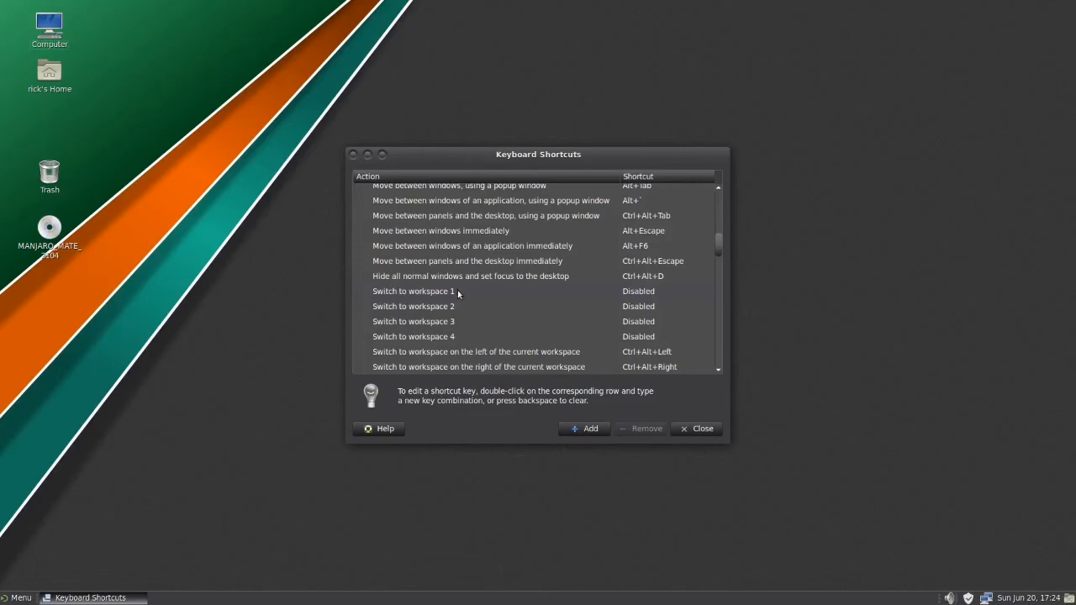
scroll(457, 290, down, 4)
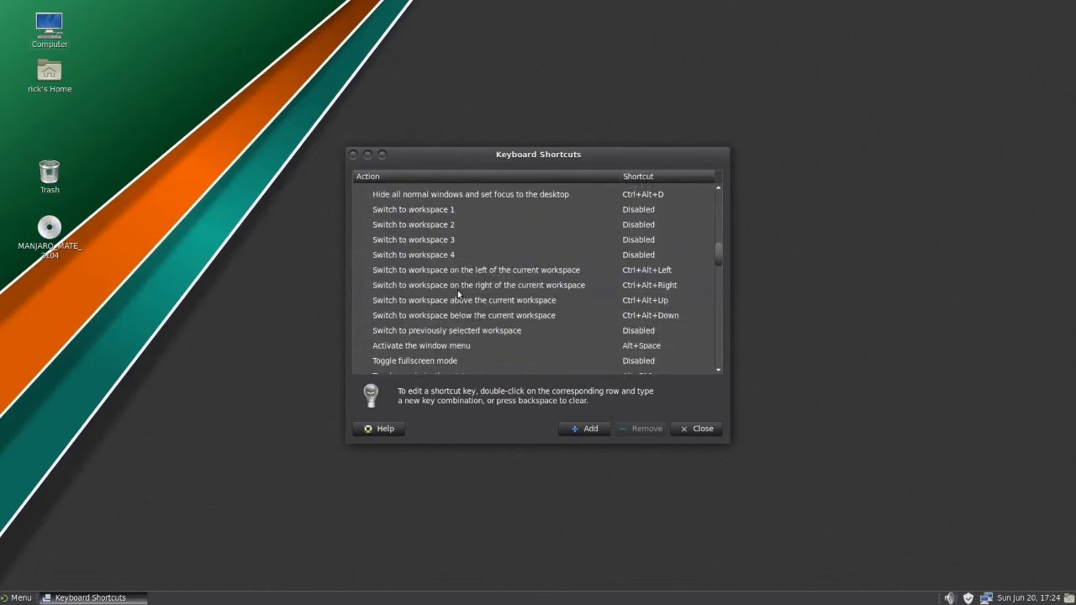
scroll(457, 290, down, 3)
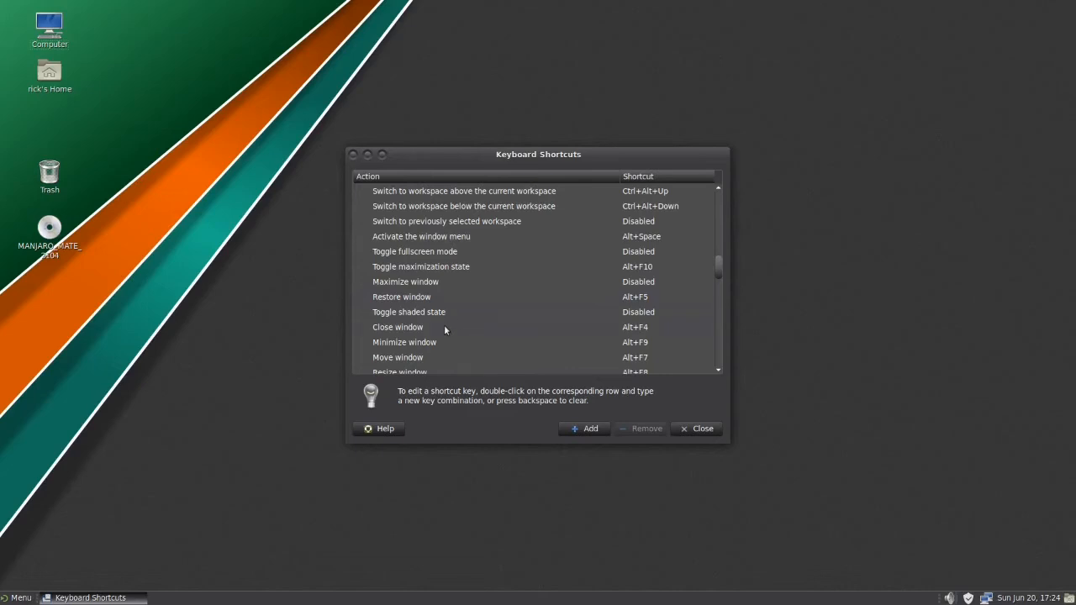
click(444, 327)
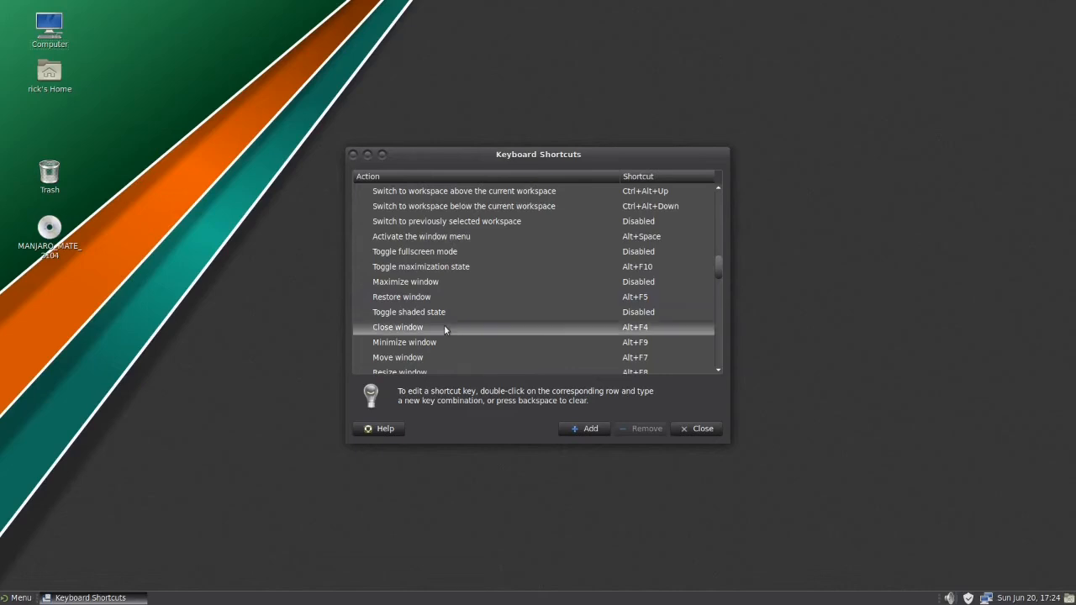
double_click(632, 331)
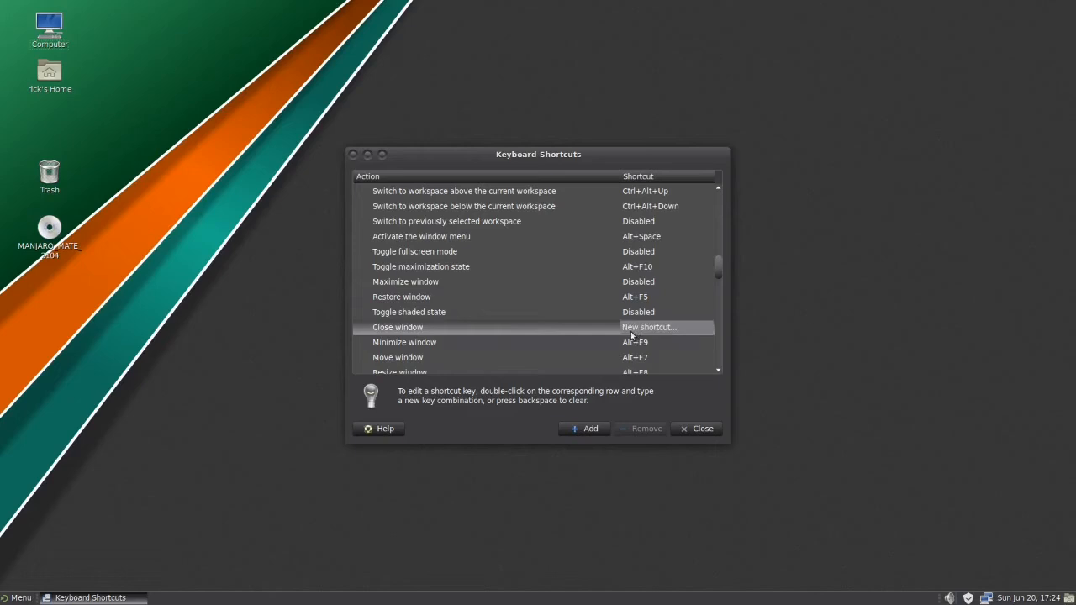
key(super+q)
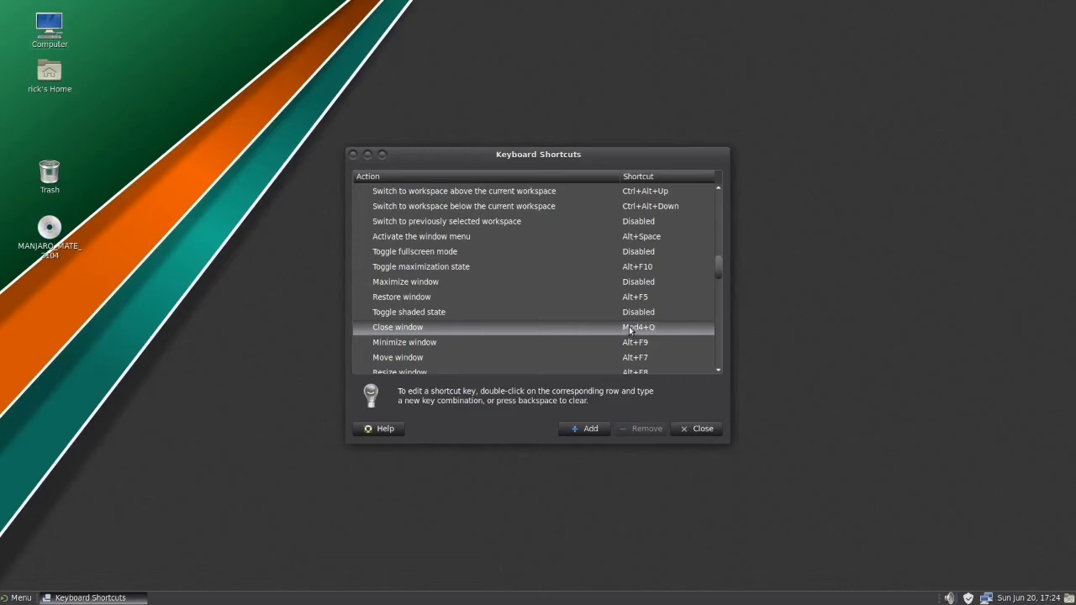
- Examine the remaining shortcuts for tiling windows, moving them between monitors and workspaces, and controlling sound, down to the end of the list
scroll(627, 329, down, 1)
scroll(626, 328, down, 1)
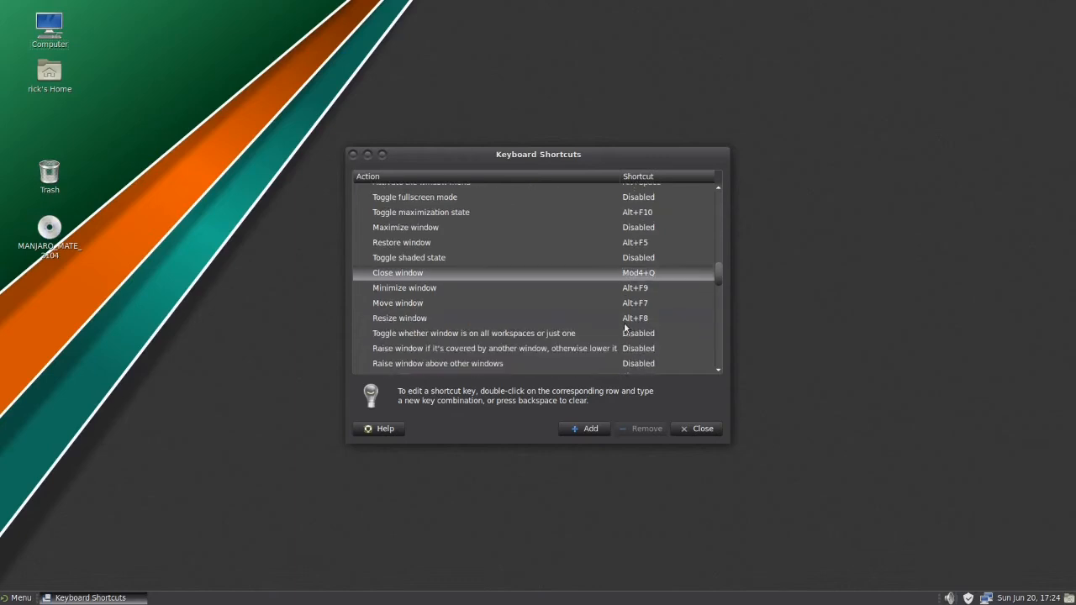
scroll(624, 328, down, 1)
scroll(623, 328, down, 4)
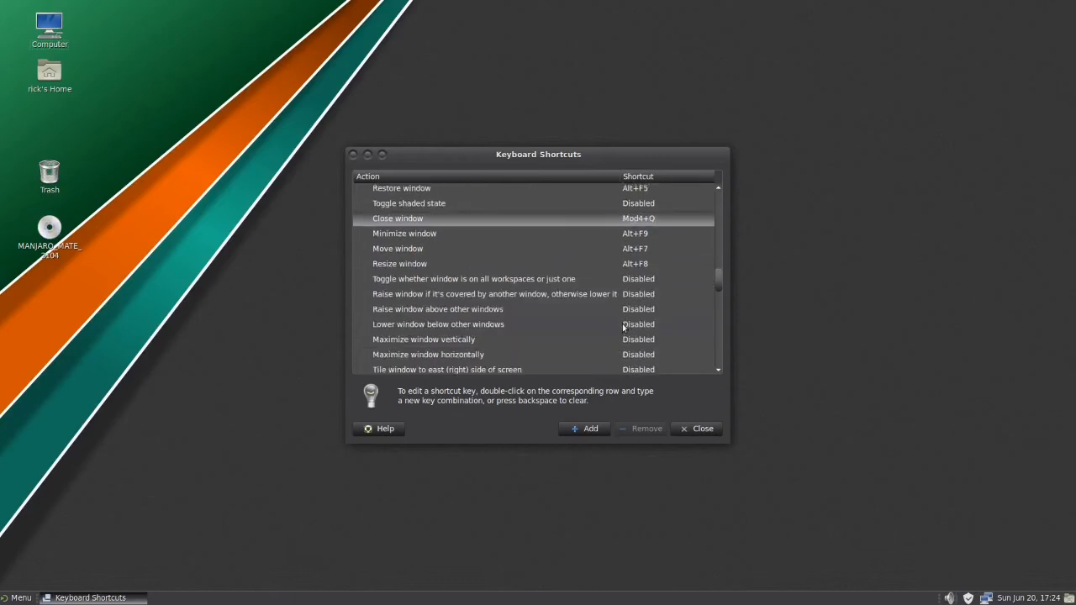
scroll(622, 329, down, 1)
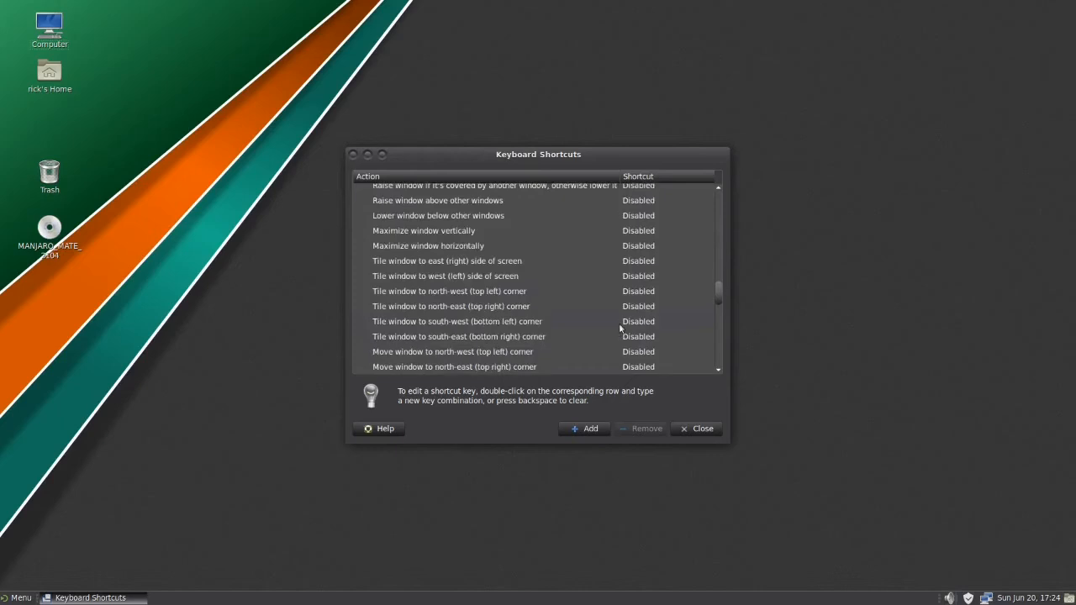
scroll(620, 328, down, 2)
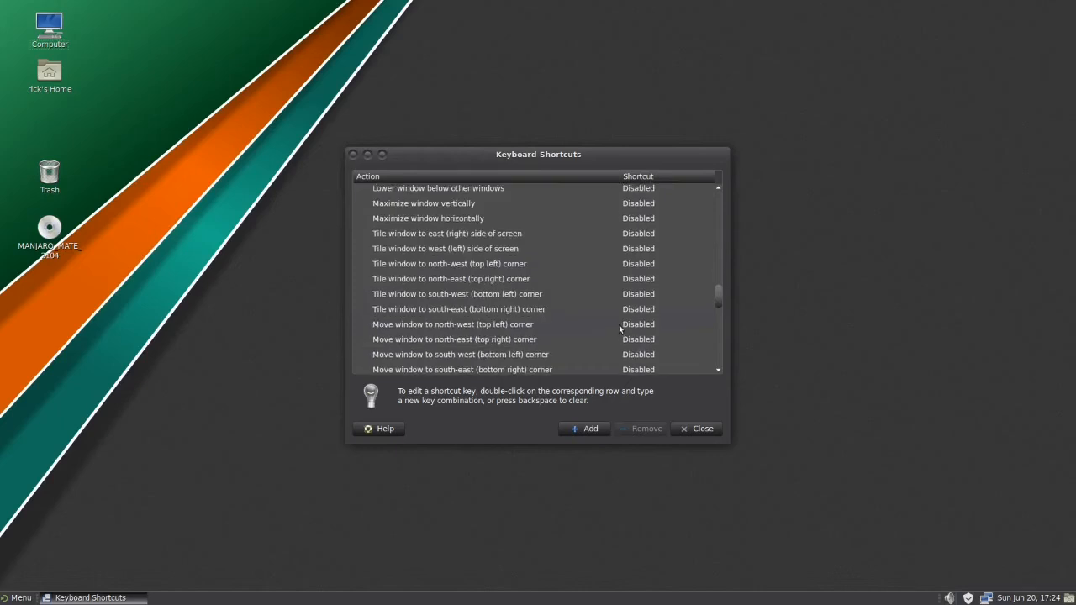
scroll(620, 328, down, 4)
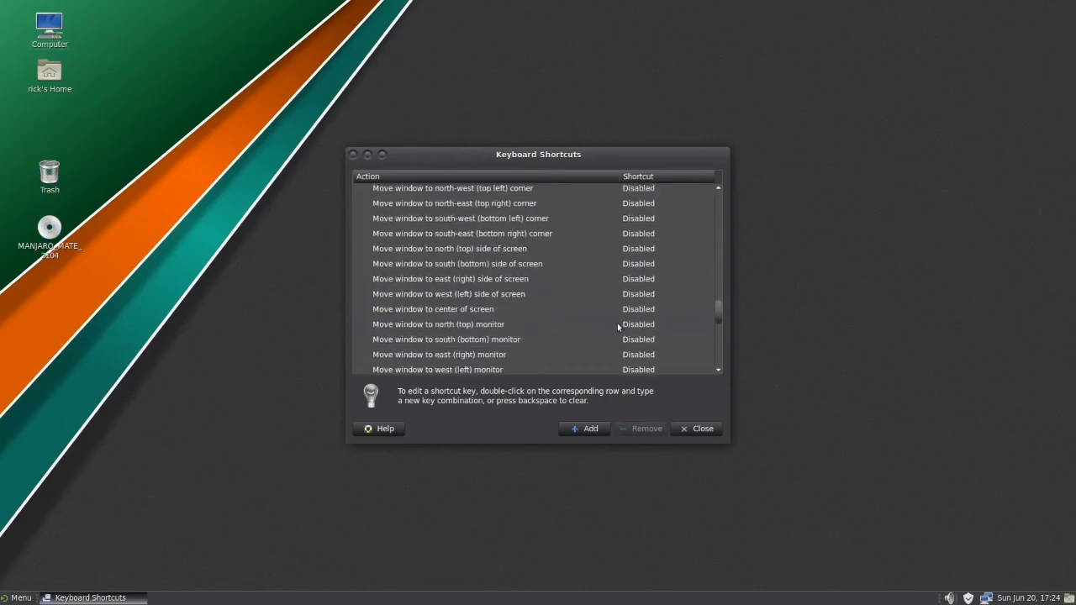
scroll(617, 327, down, 3)
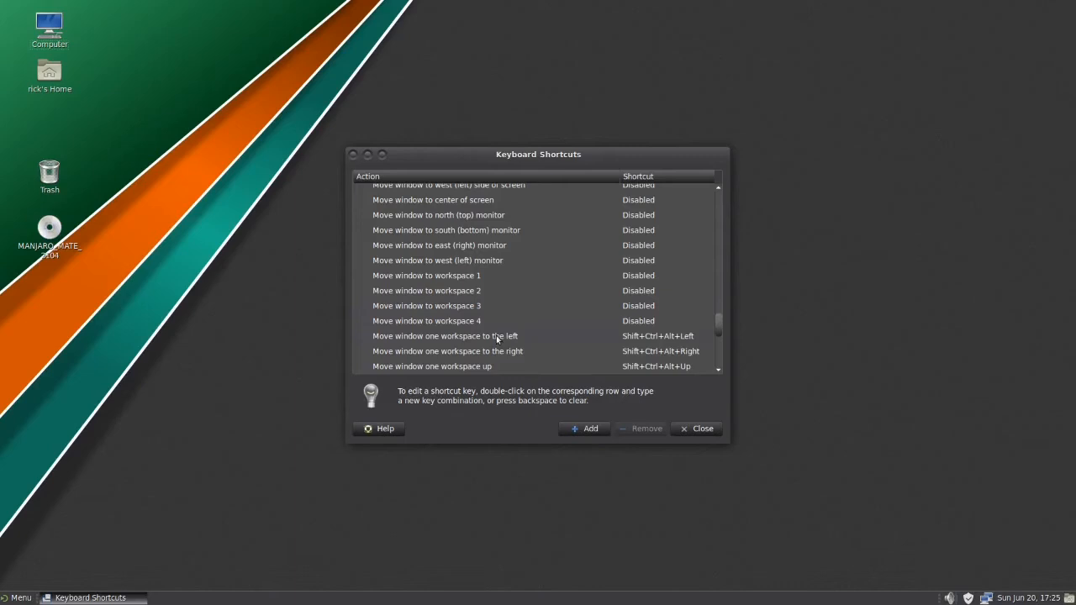
scroll(495, 335, down, 5)
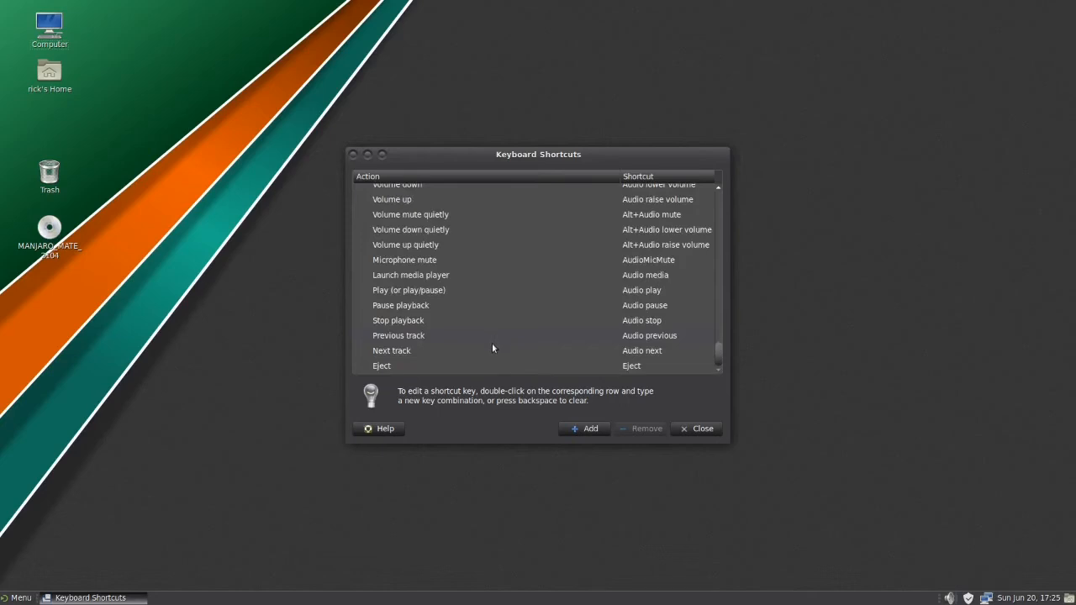
- Add a custom shortcut named "Libre Office Writer" that runs the command "libreoffice --writer"
click(578, 429)
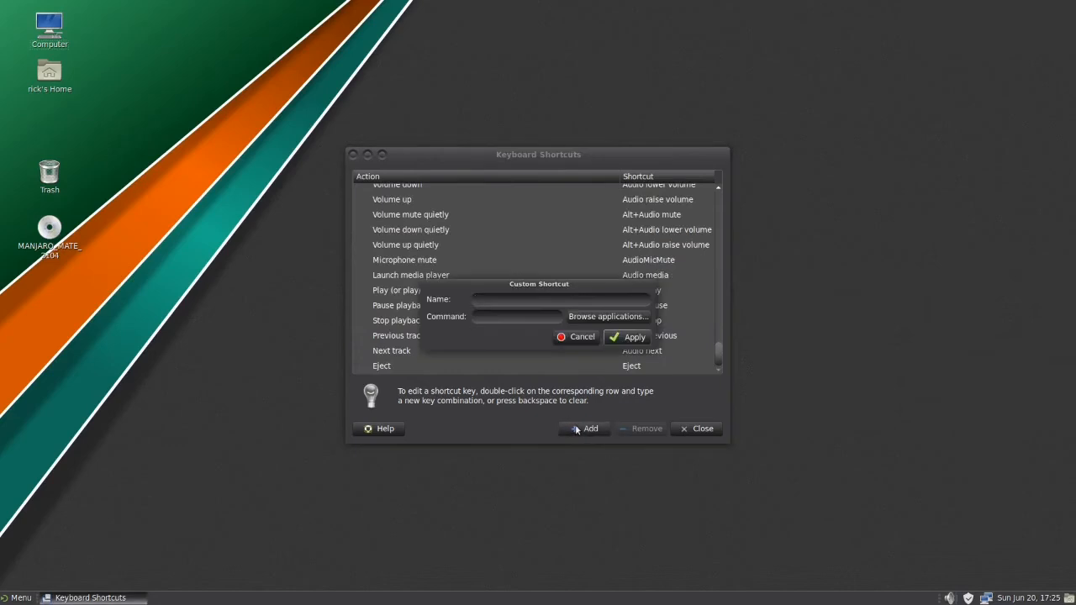
text(Libi)
text(ee)
key(BackSpace)
text(Offic)
text(e Writer)
text(lib)
text(reoffice)
text( --)
text(writer)
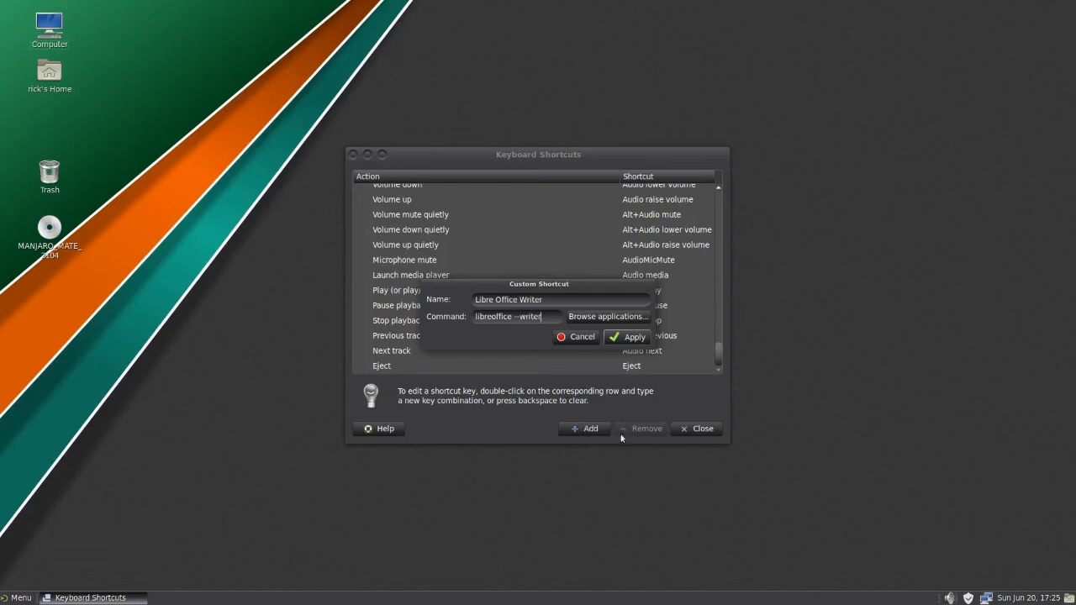
click(632, 341)
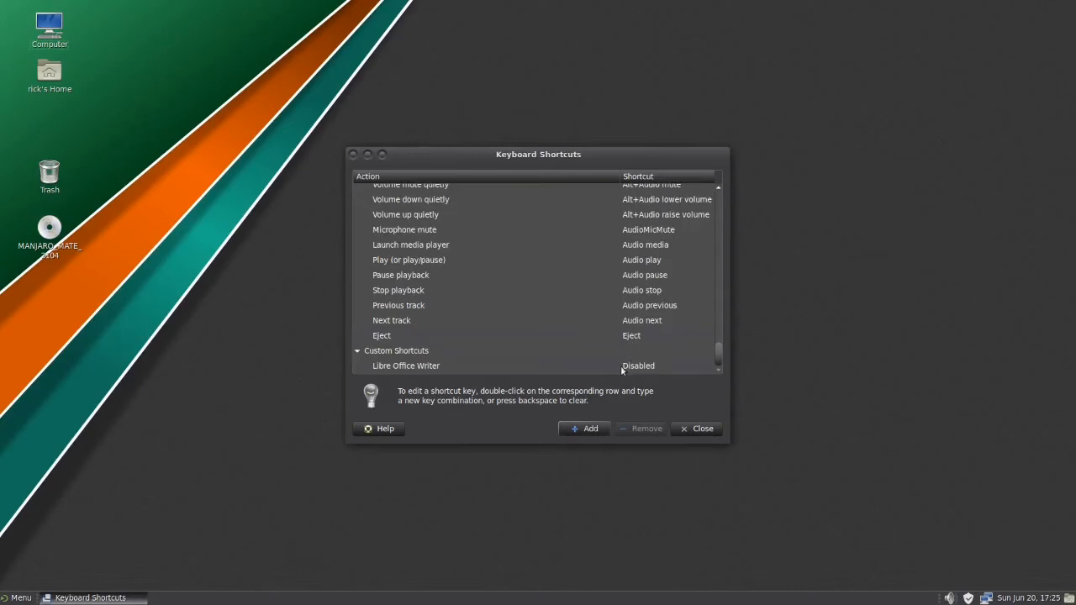
- Assign Shift+Ctrl+W to the Libre Office Writer custom shortcut and close the keyboard shortcuts window
double_click(621, 367)
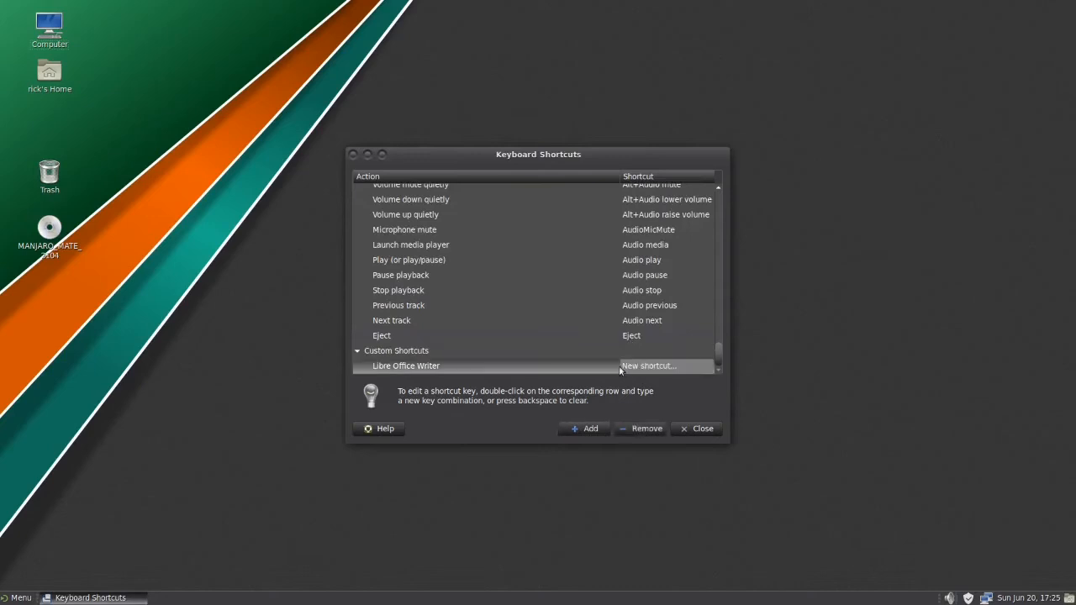
key(shift+ctrl+w)
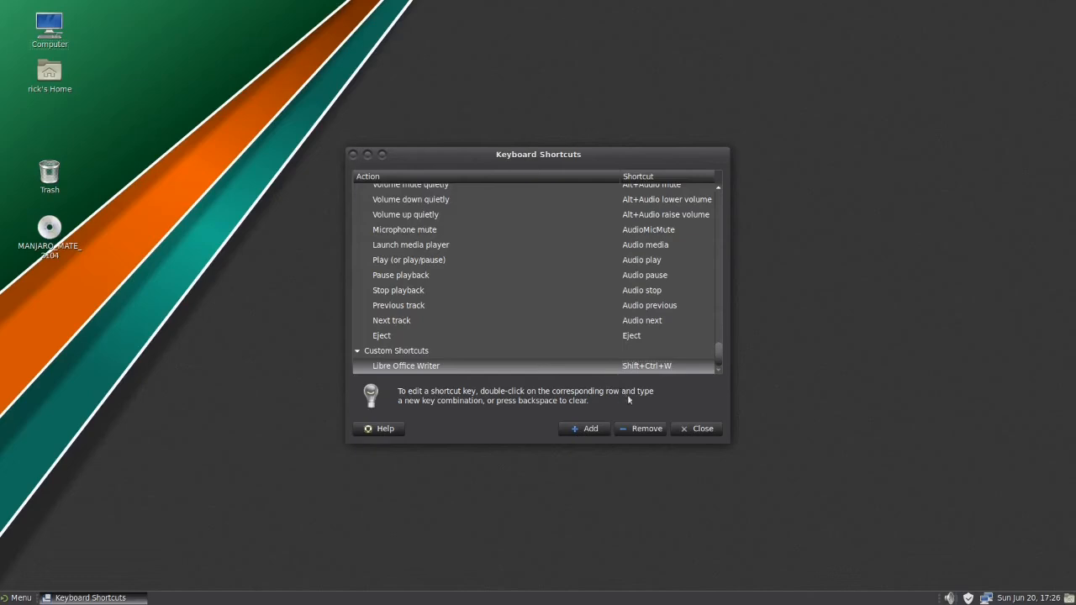
click(698, 429)
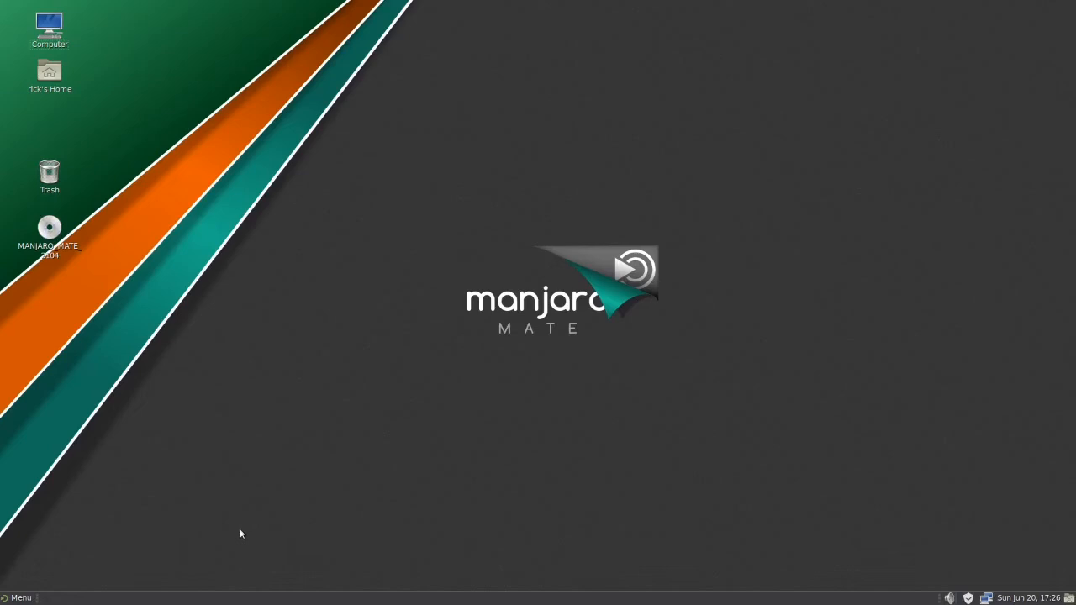
- Open a terminal with its keyboard shortcut and check the kernel version with "uname -sr"
key(ctrl+alt+t)
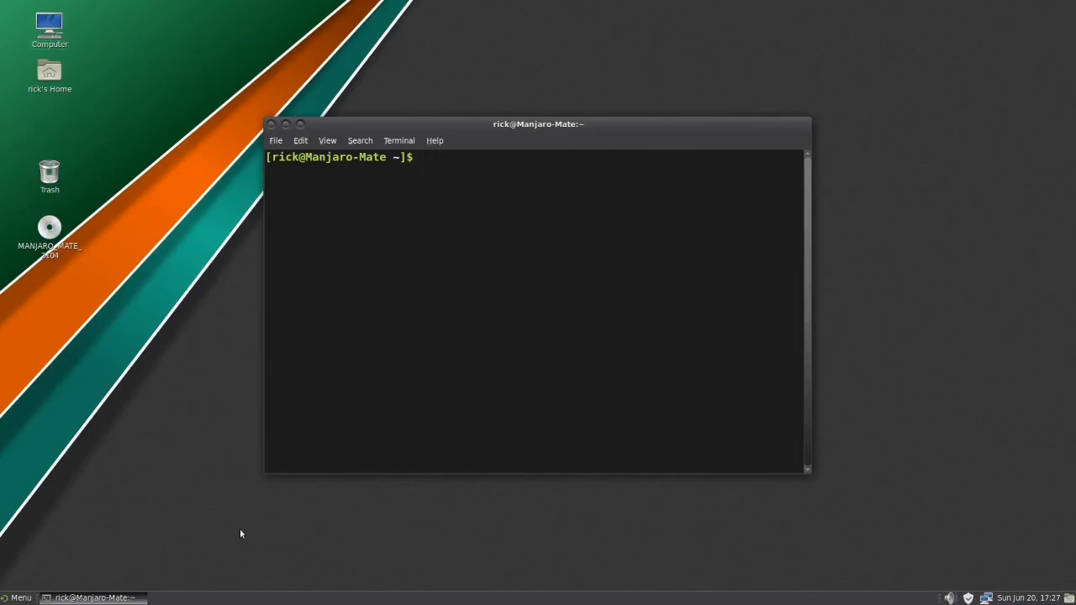
text(uname -sr)
key(Return)
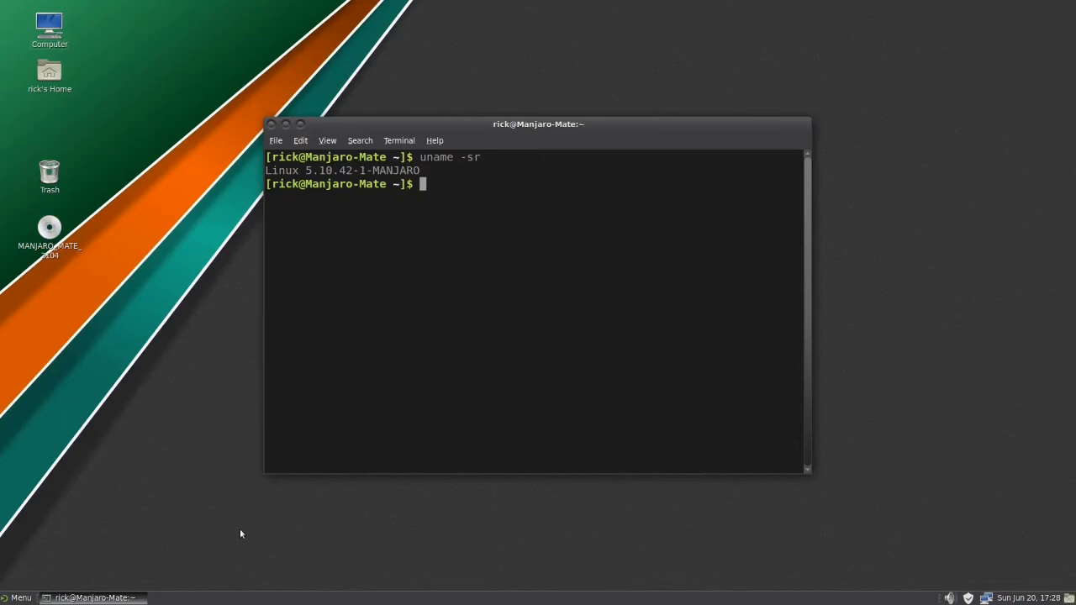
- Check memory and CPU use with htop in a maximized terminal, and quit both htop and the terminal
text(htop)
key(Return)
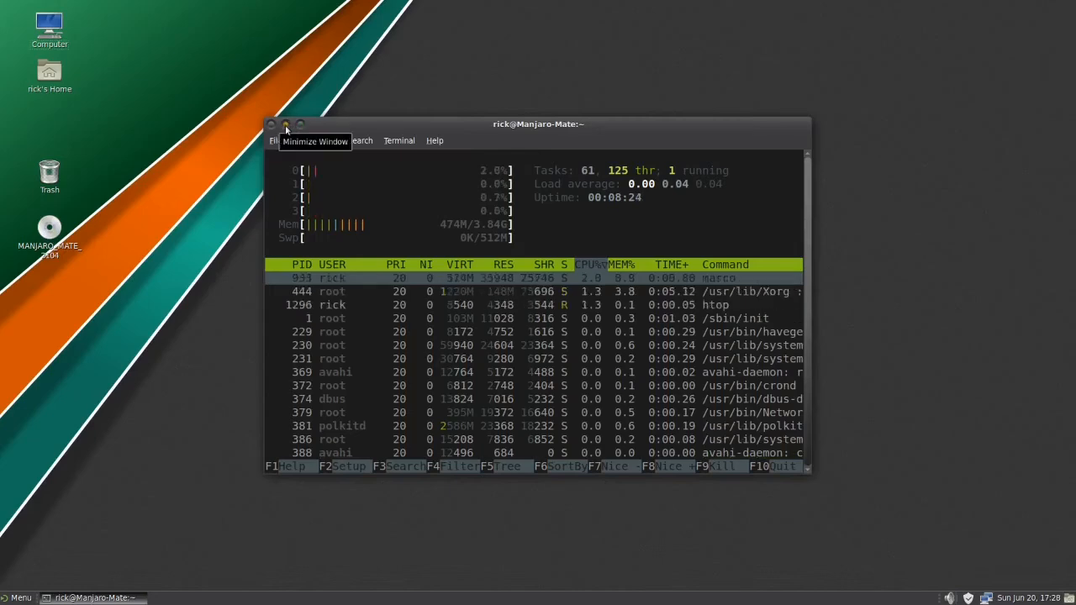
click(300, 125)
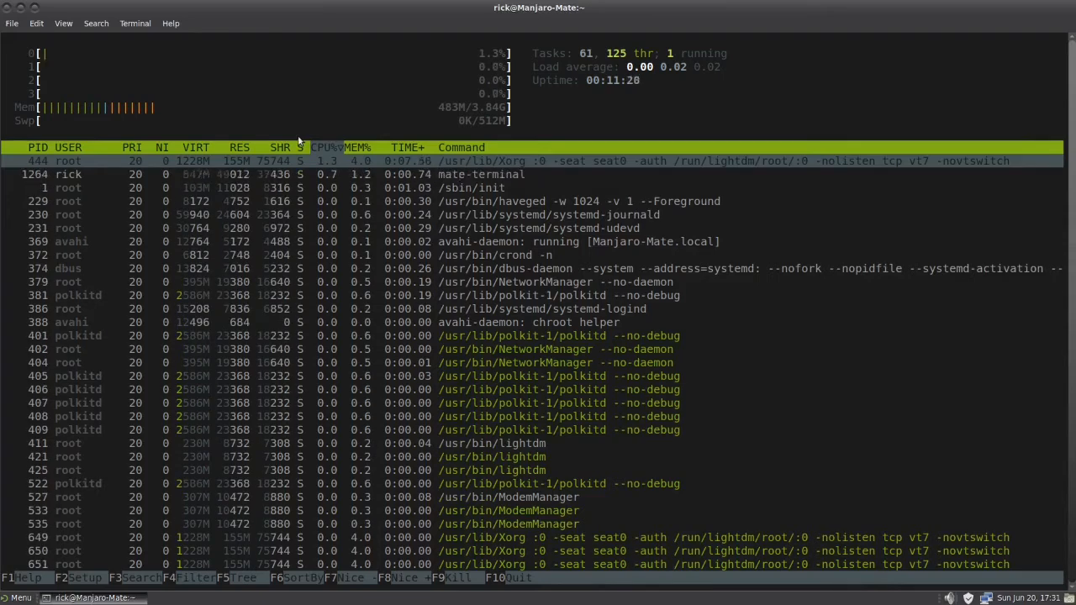
key(q)
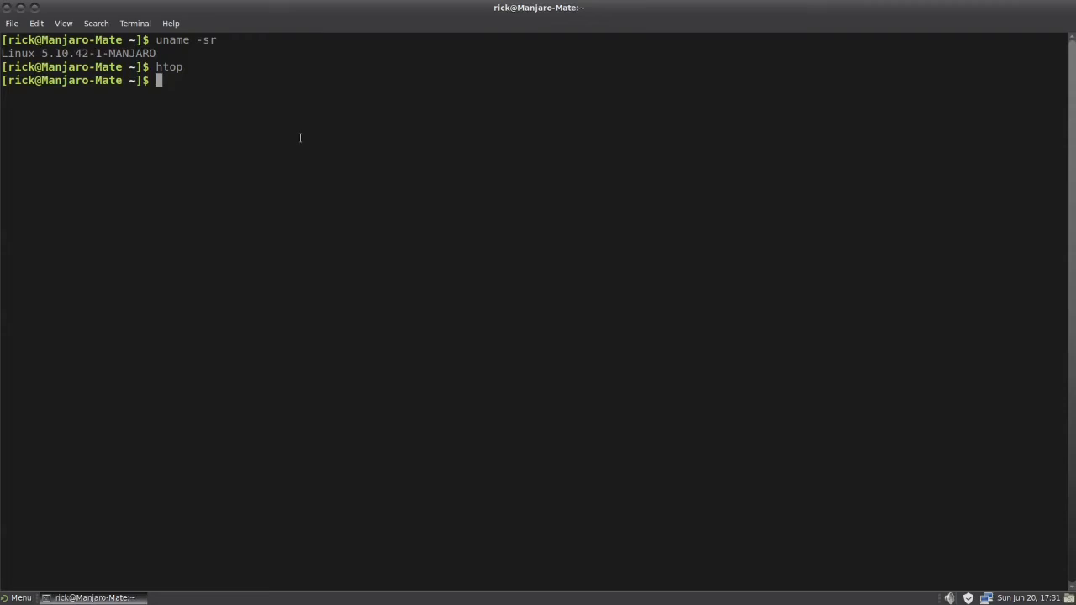
key(ctrl+d)
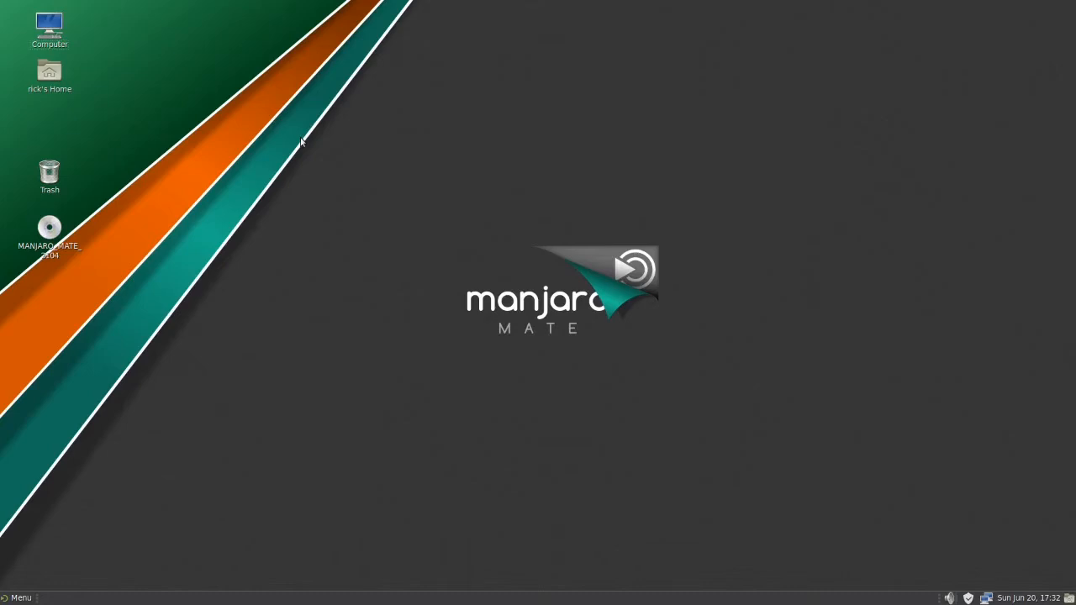
- Open the desktop background preferences from the desktop
right_click(328, 190)
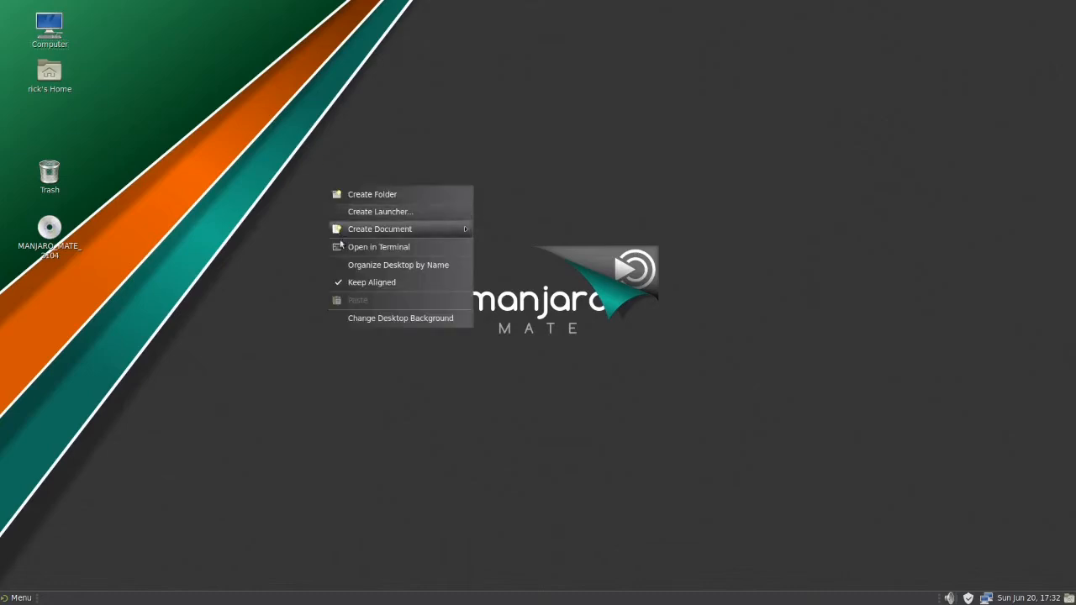
click(376, 319)
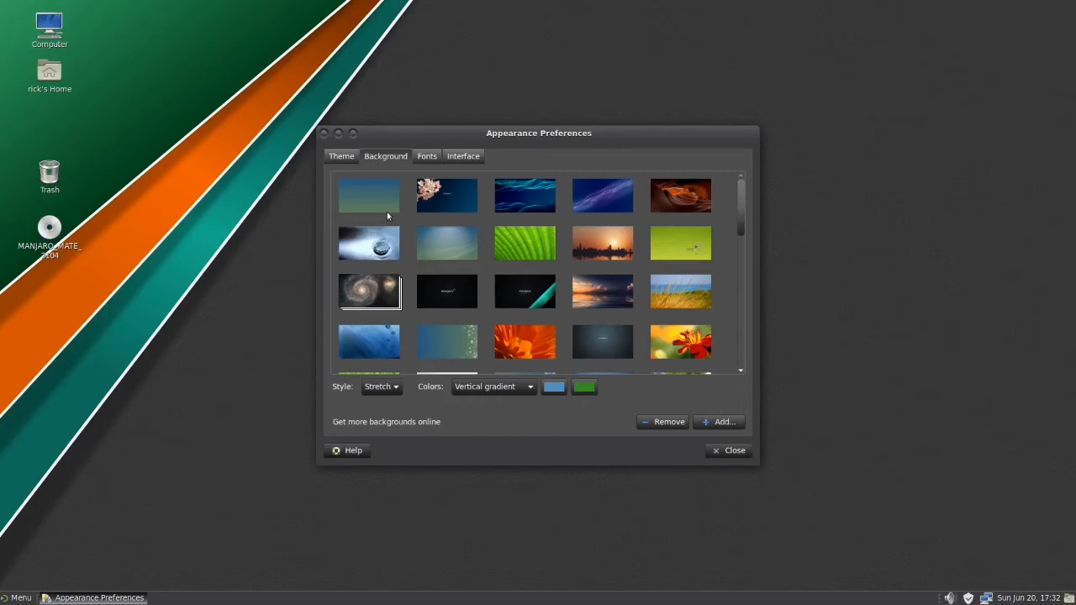
- Try the "dreams" city skyline, the cloudy sunset over water and the "Dune" grass pictures as desktop backgrounds
click(596, 243)
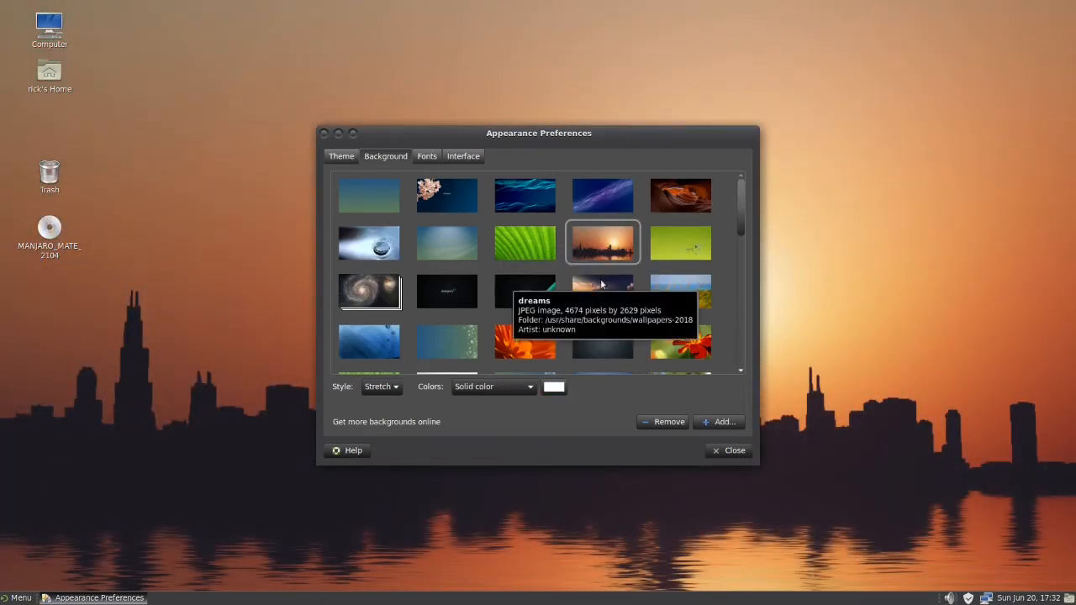
click(601, 284)
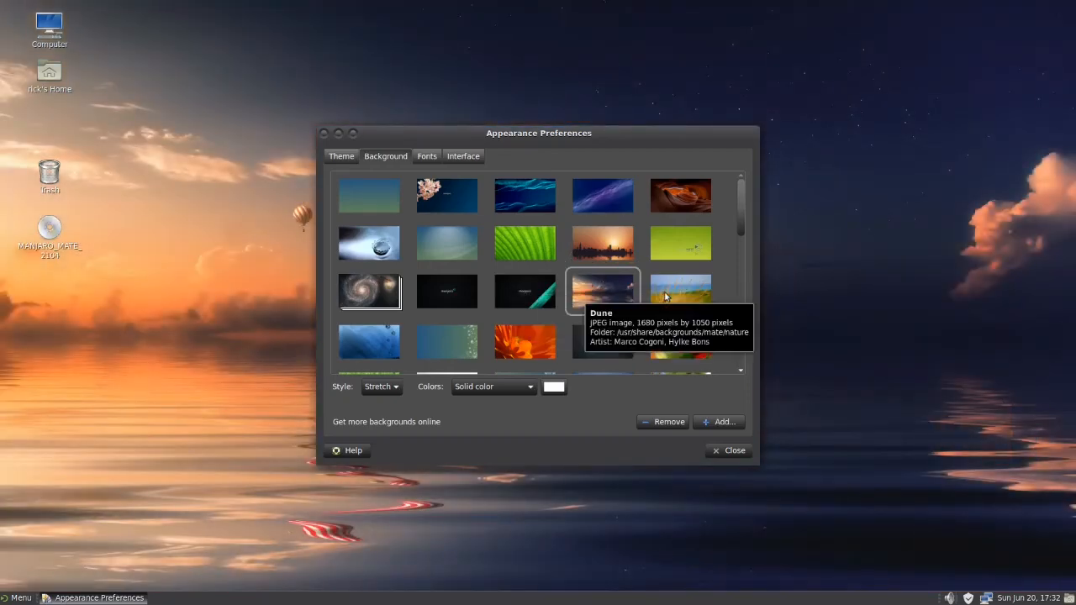
click(665, 296)
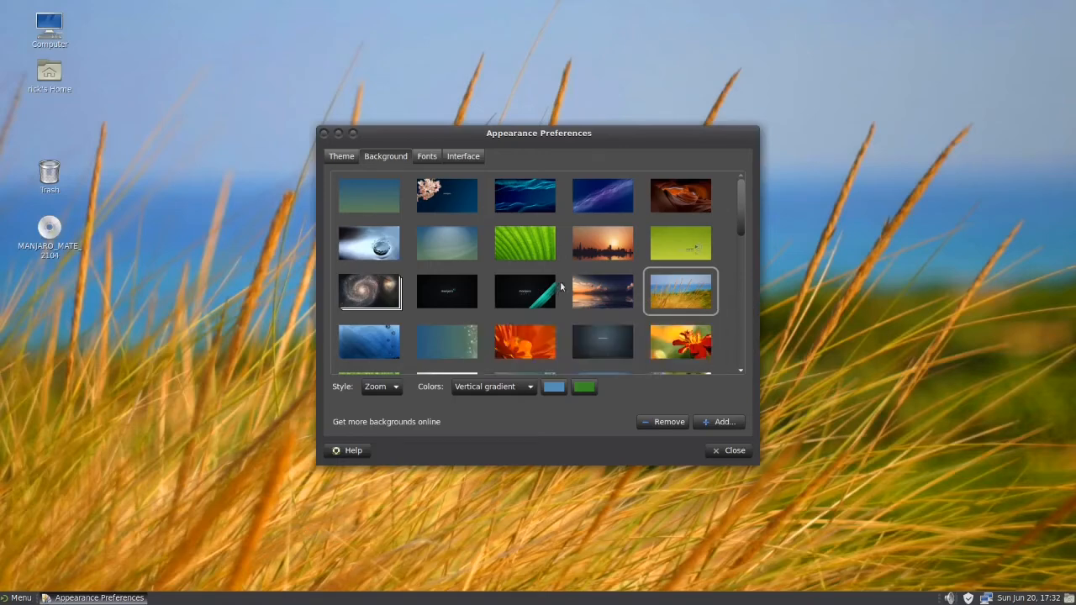
- Set the picture of a glass bottle and crab at sunset as the desktop background and close the preferences
scroll(561, 287, down, 2)
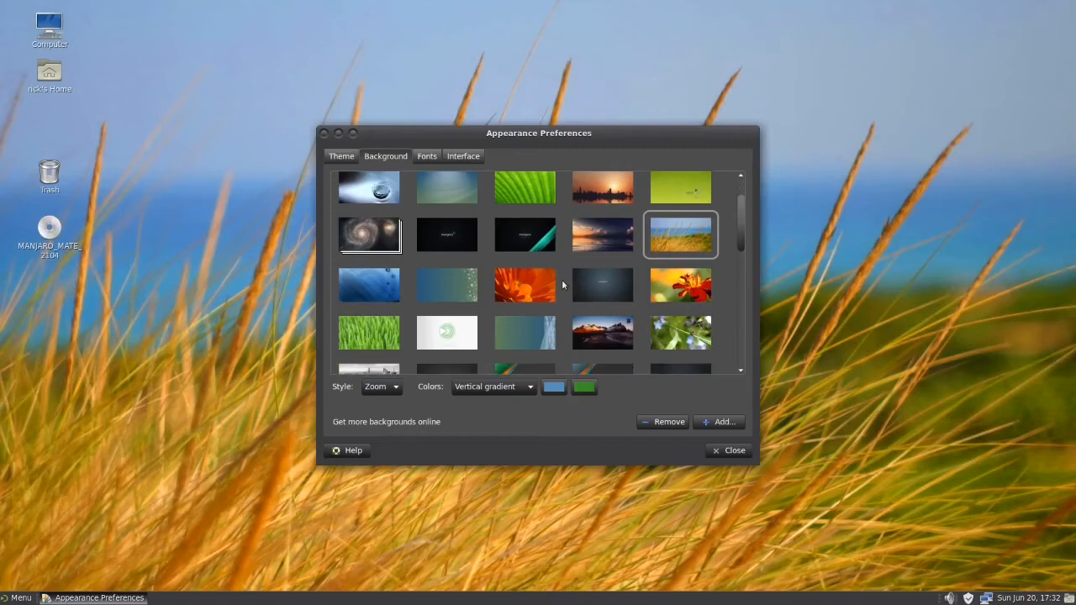
scroll(562, 285, down, 4)
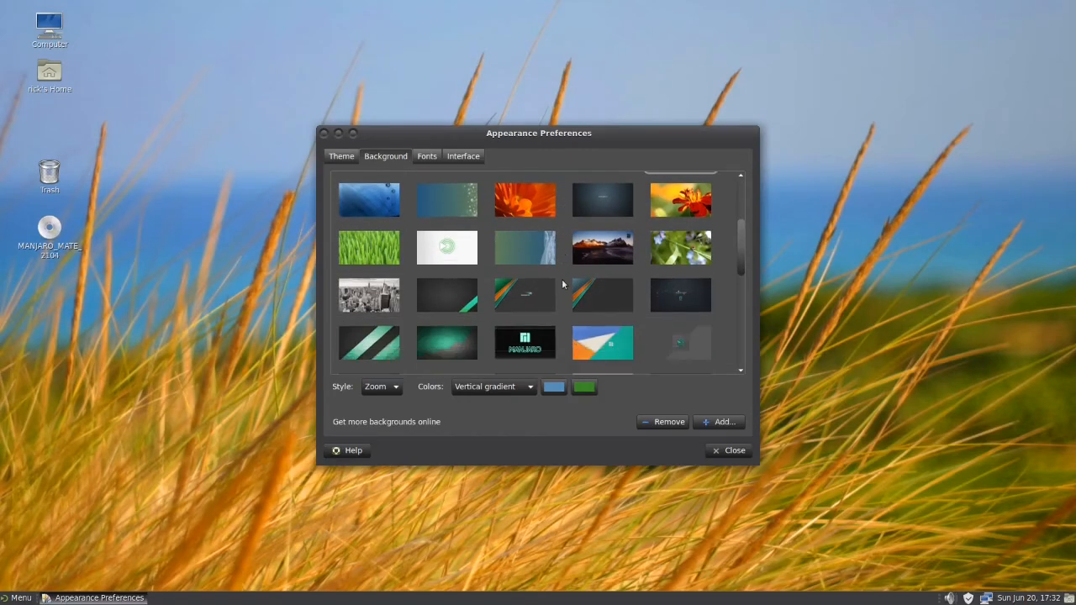
scroll(562, 284, down, 2)
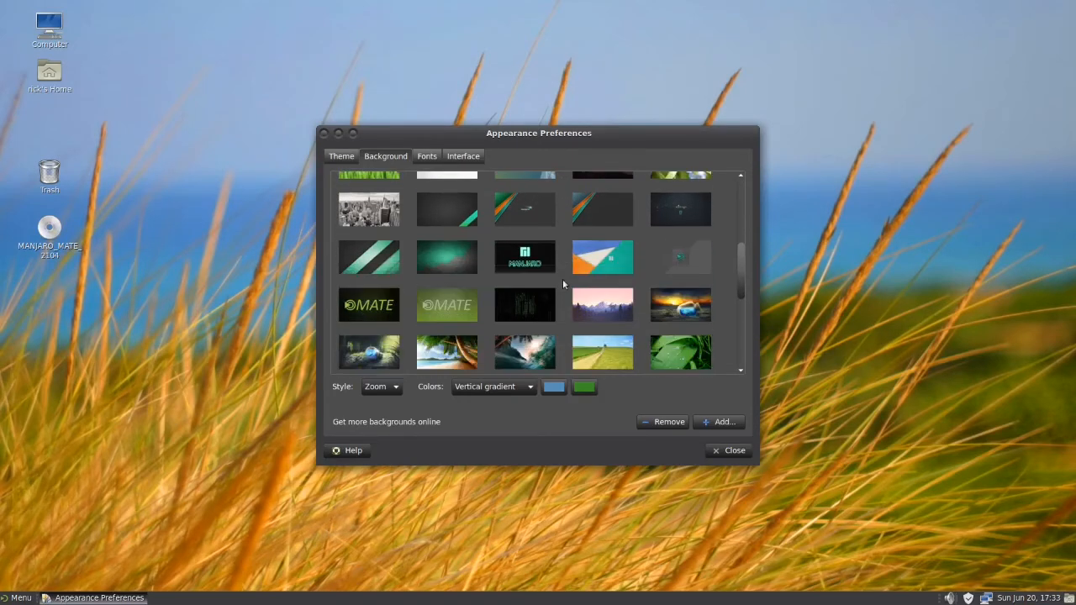
scroll(562, 284, down, 1)
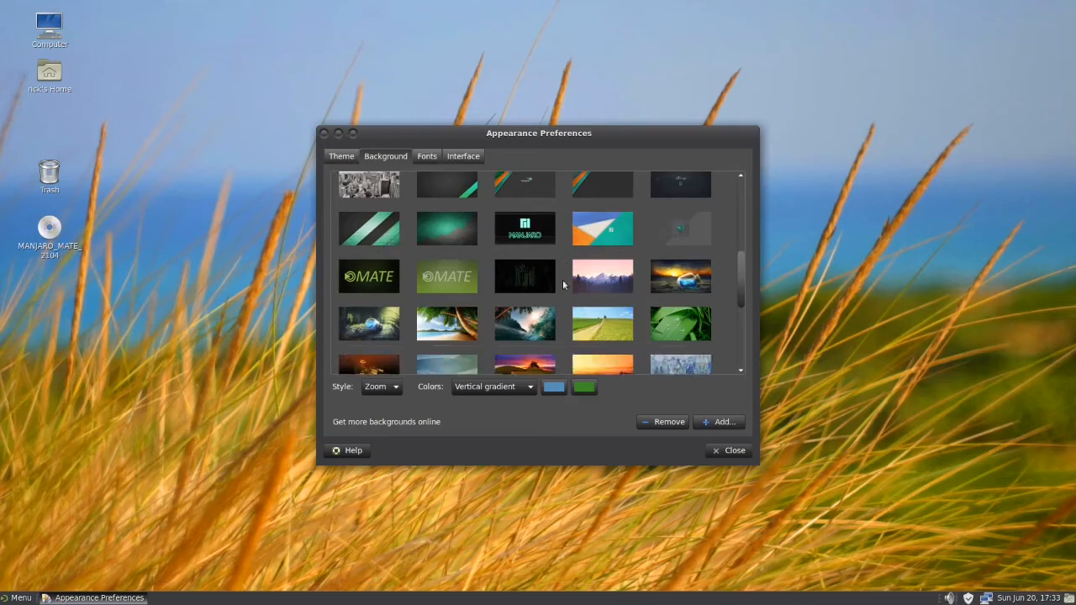
click(665, 289)
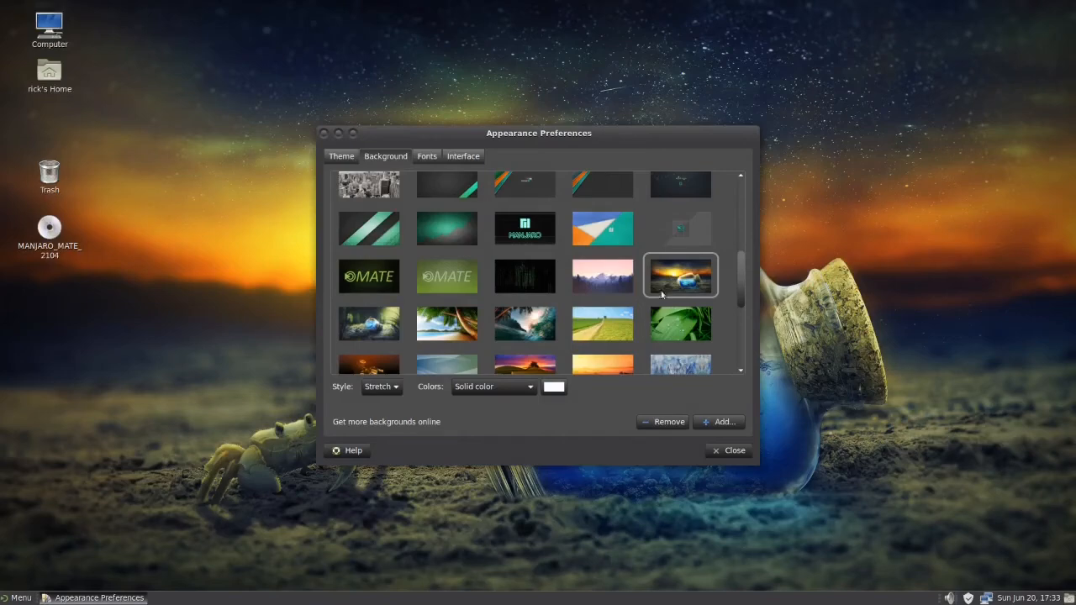
click(728, 450)
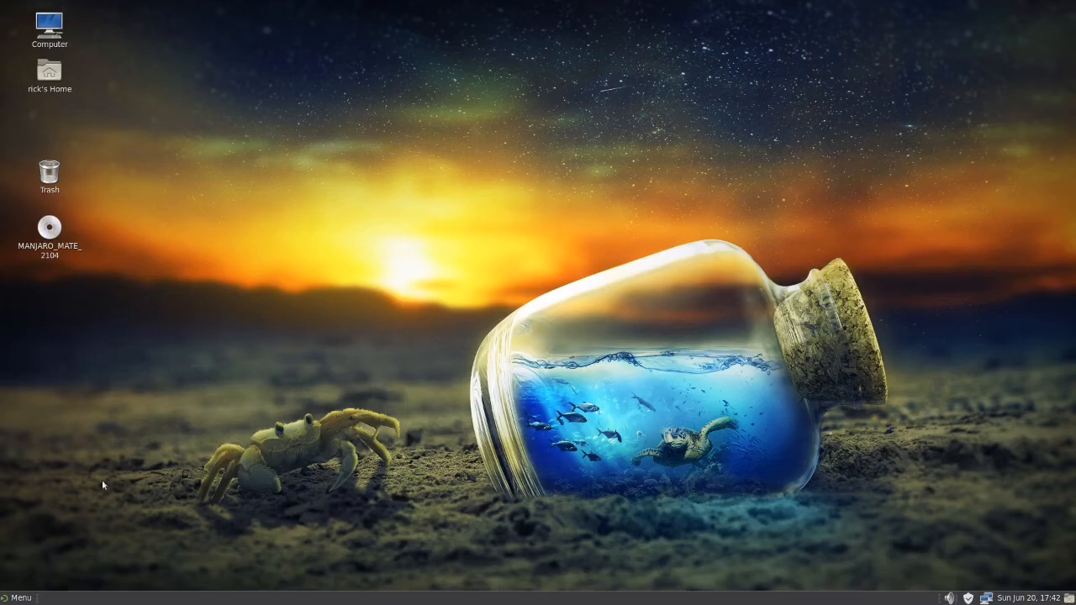
- Open the Appearance preferences from the Control Center and look through the installed themes to the end of the list
click(17, 598)
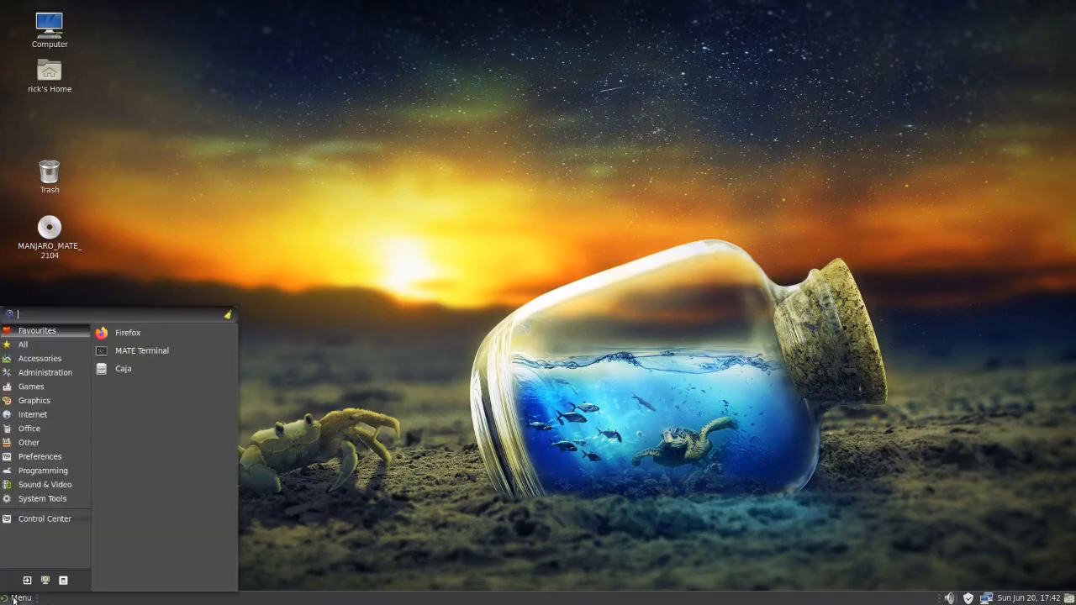
click(45, 519)
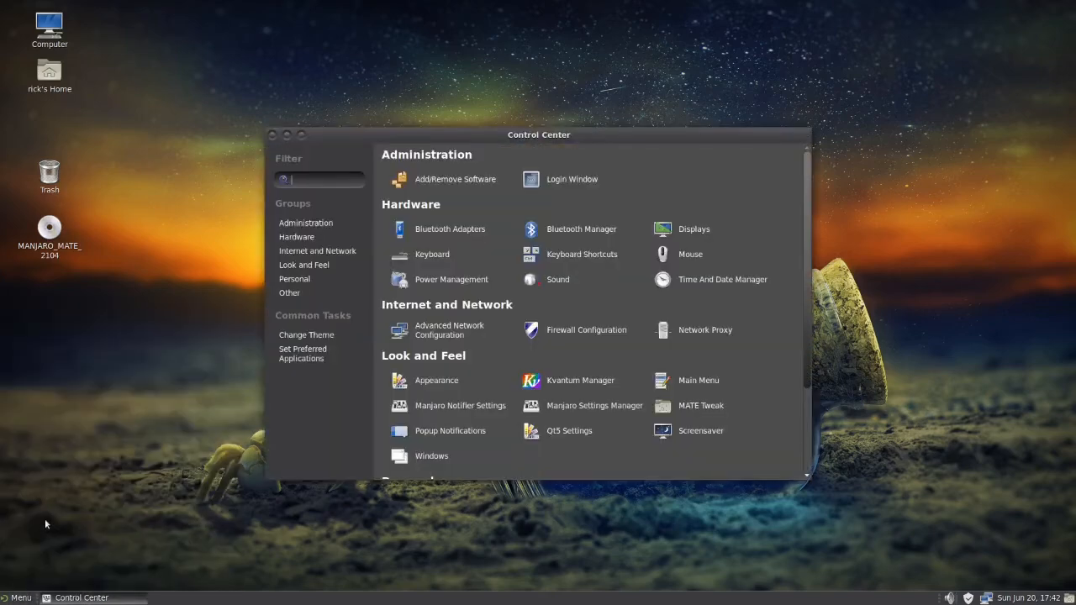
click(433, 381)
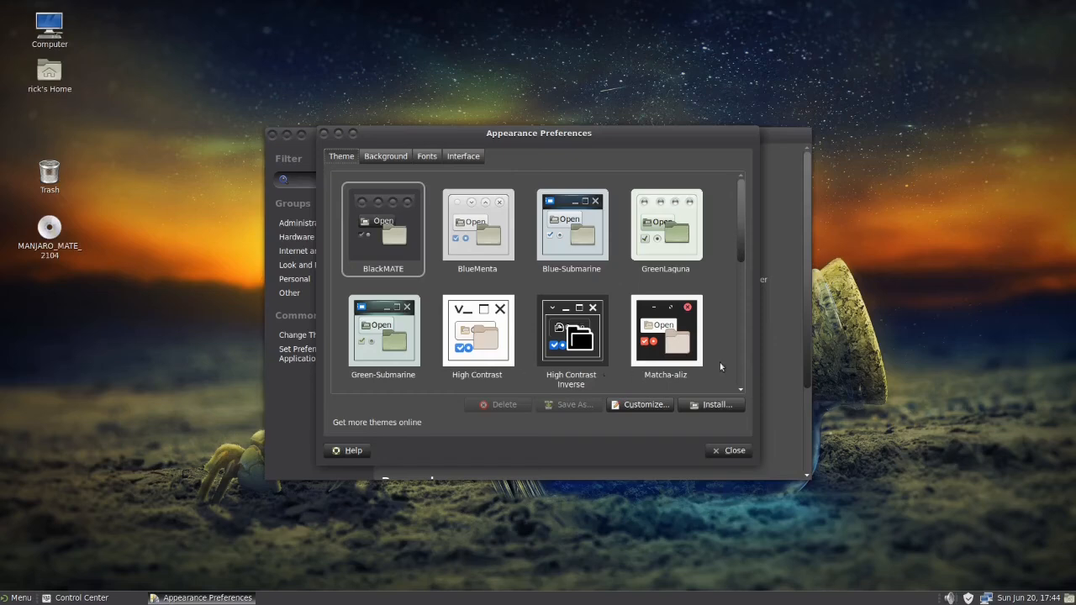
click(741, 354)
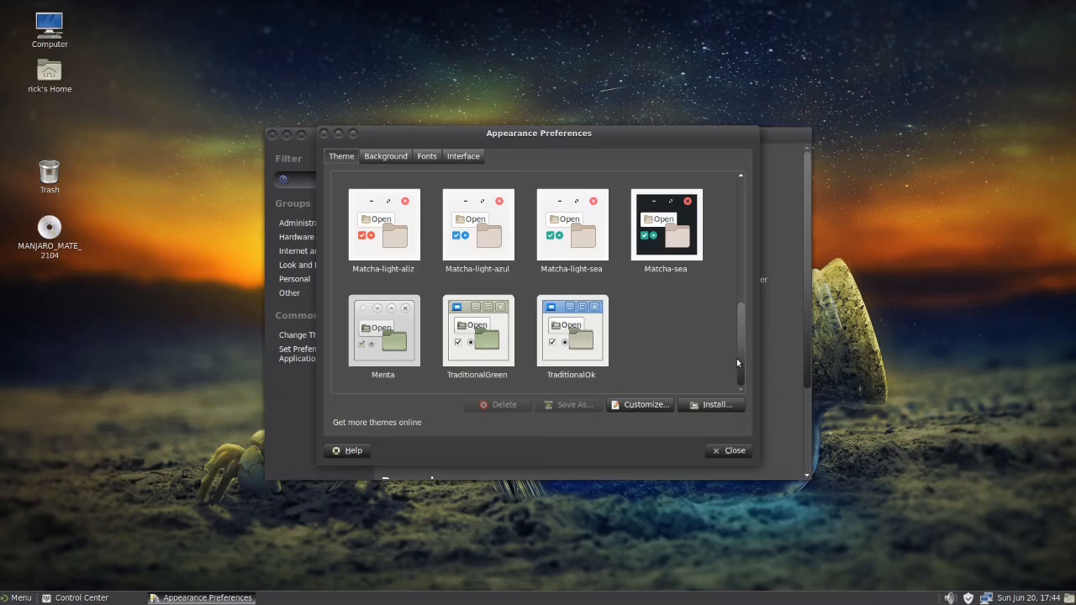
- Look in the Downloads folder for a theme package to install, cancel the selection and close the Appearance preferences
click(708, 404)
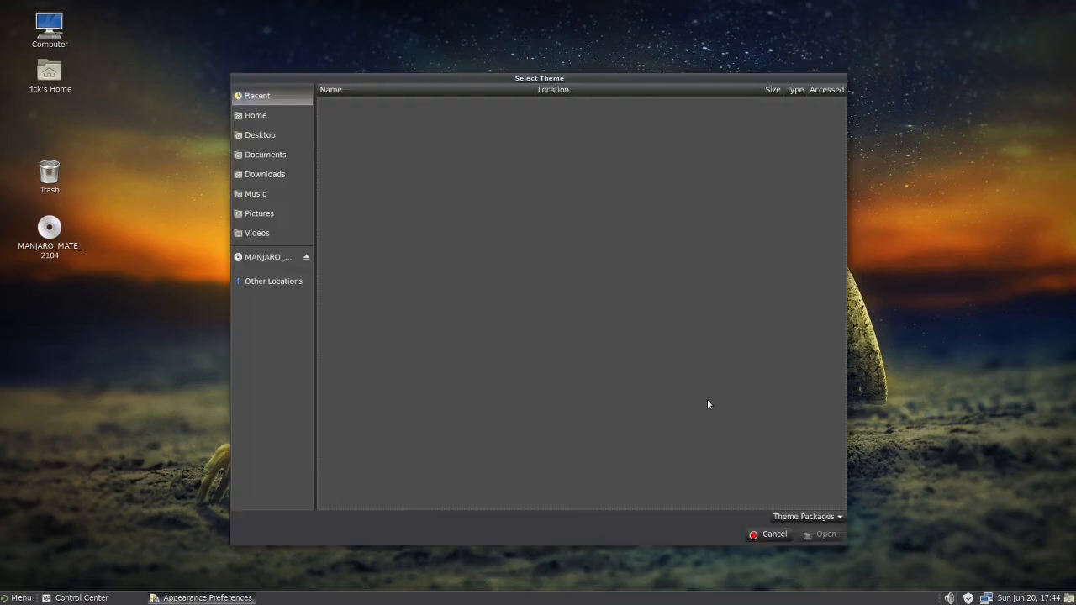
click(283, 177)
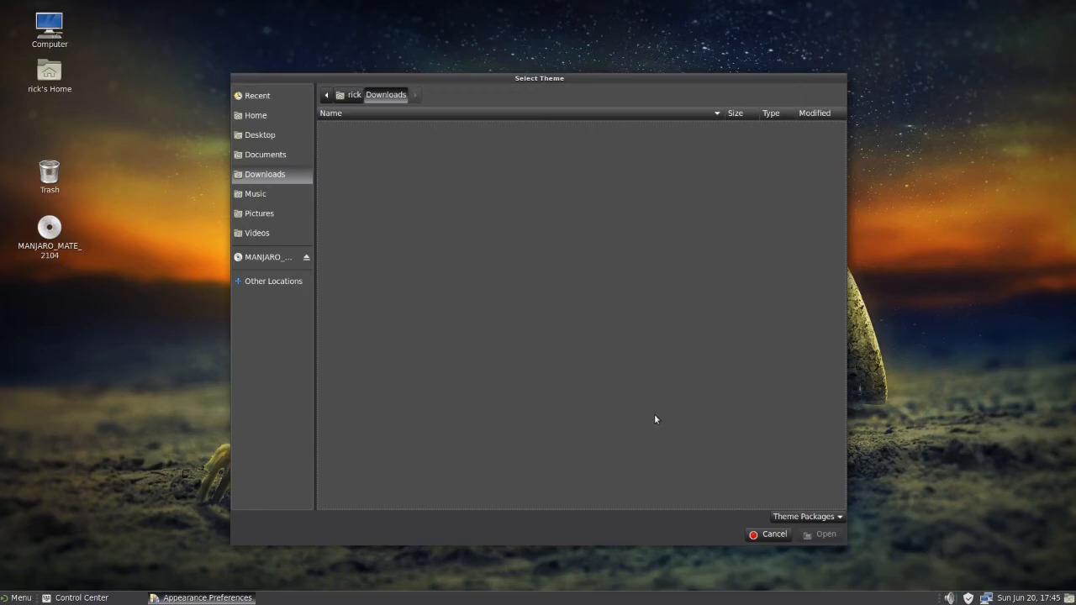
click(772, 534)
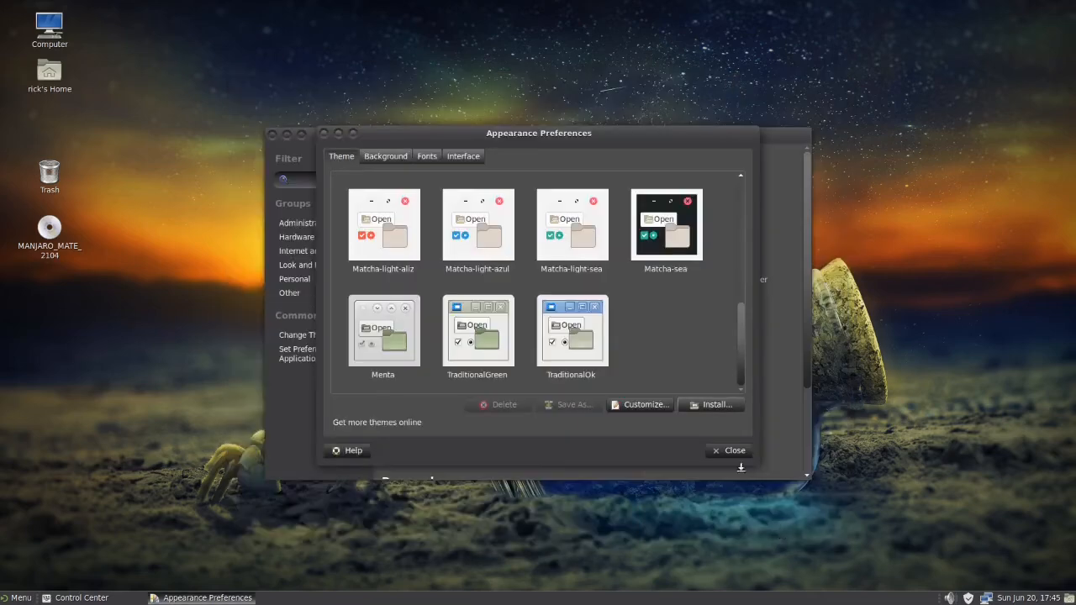
click(729, 450)
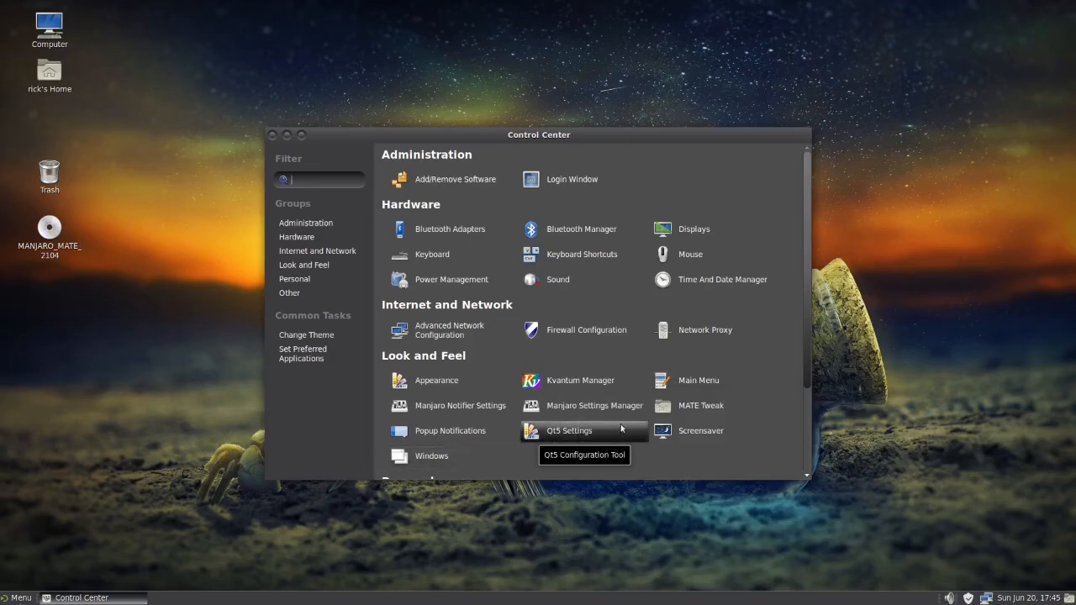
- Open the panel settings in MATE Tweak, enable the dock and turn it off again
click(666, 407)
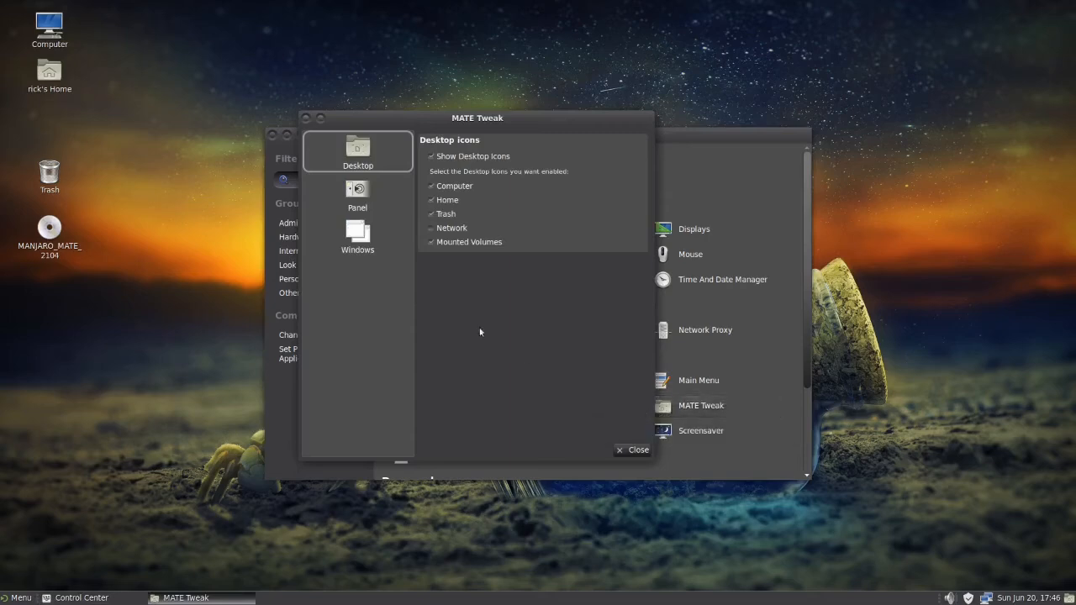
click(365, 203)
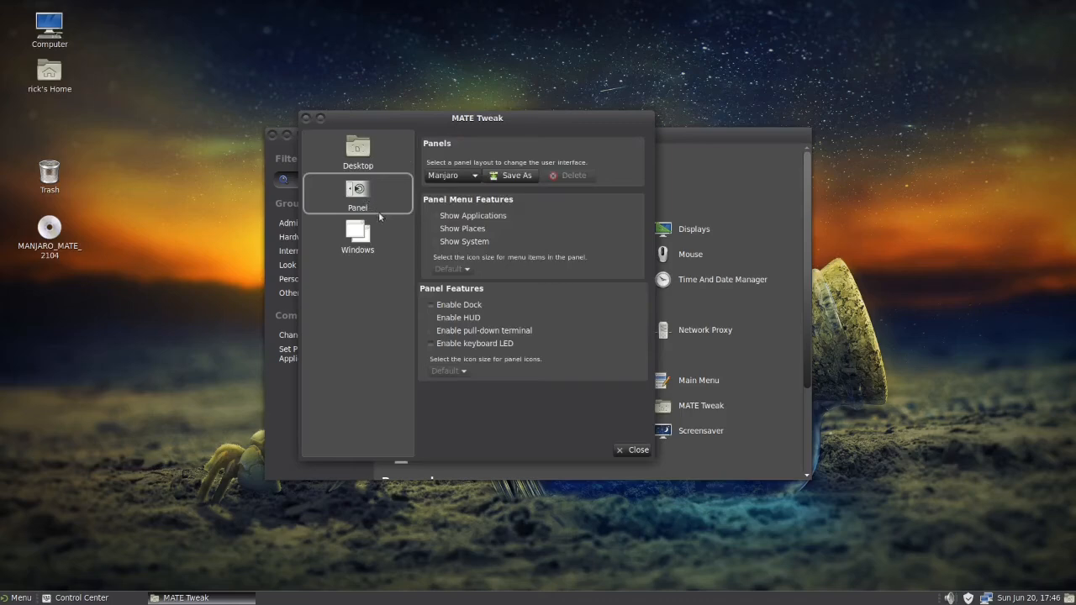
click(430, 308)
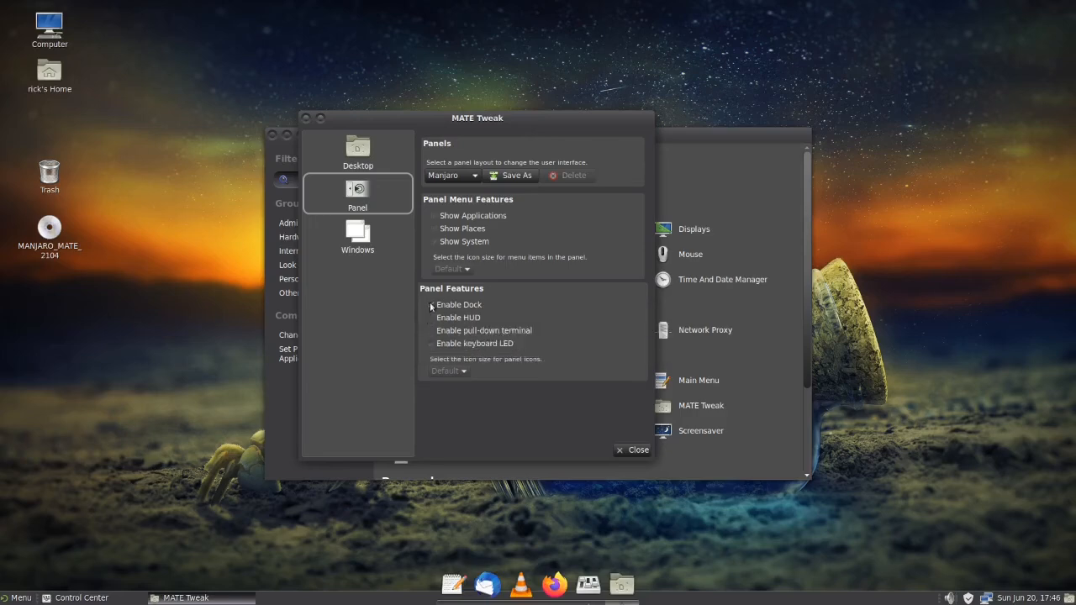
click(430, 305)
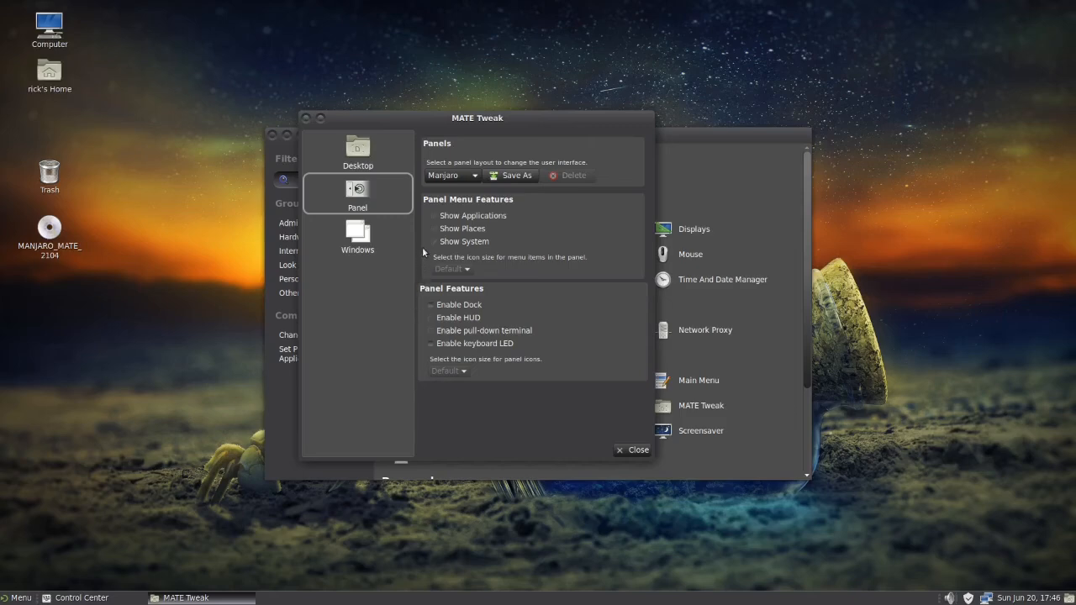
- Set the window control placement to Right in MATE Tweak's window settings, and close MATE Tweak and the Control Center
click(367, 239)
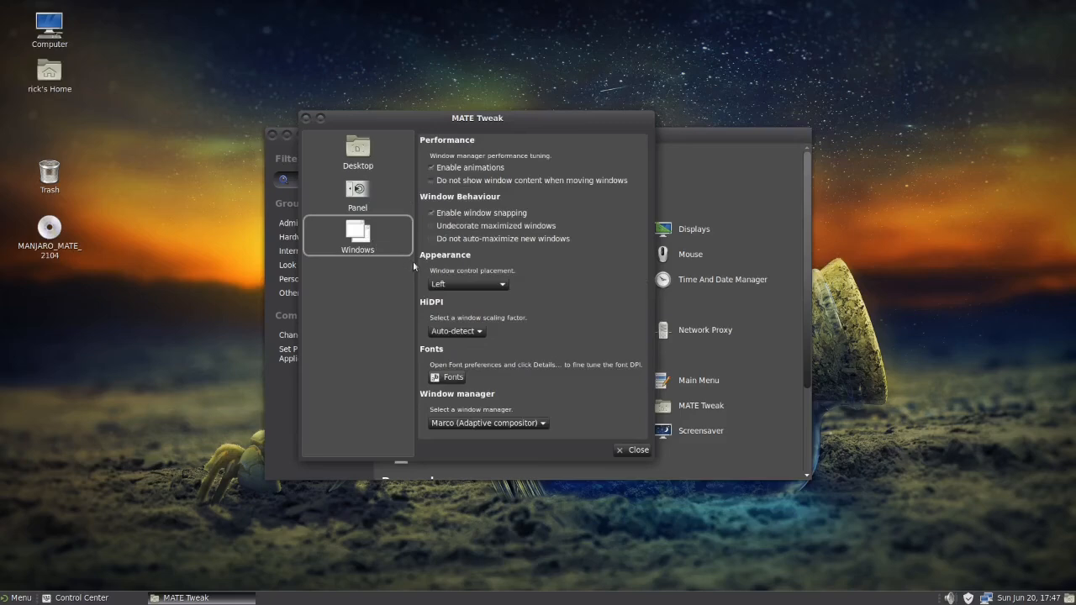
click(478, 285)
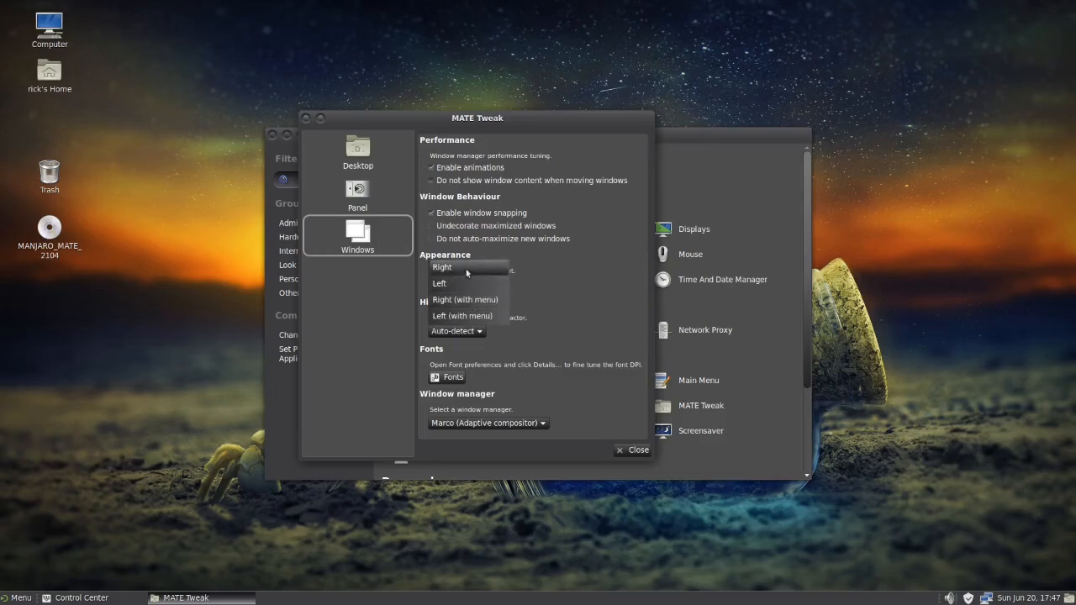
click(619, 450)
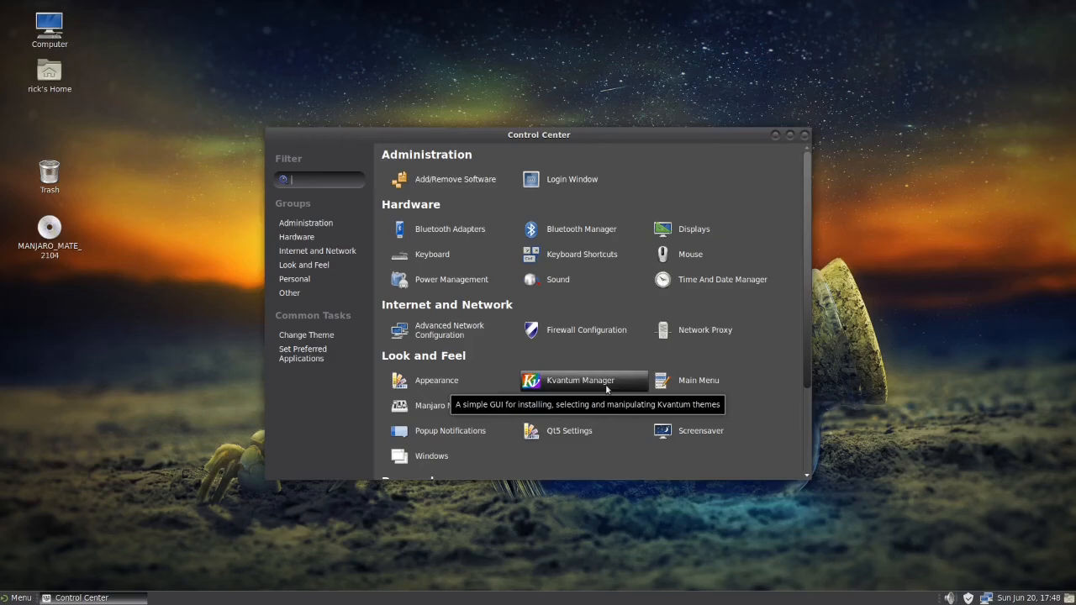
click(805, 134)
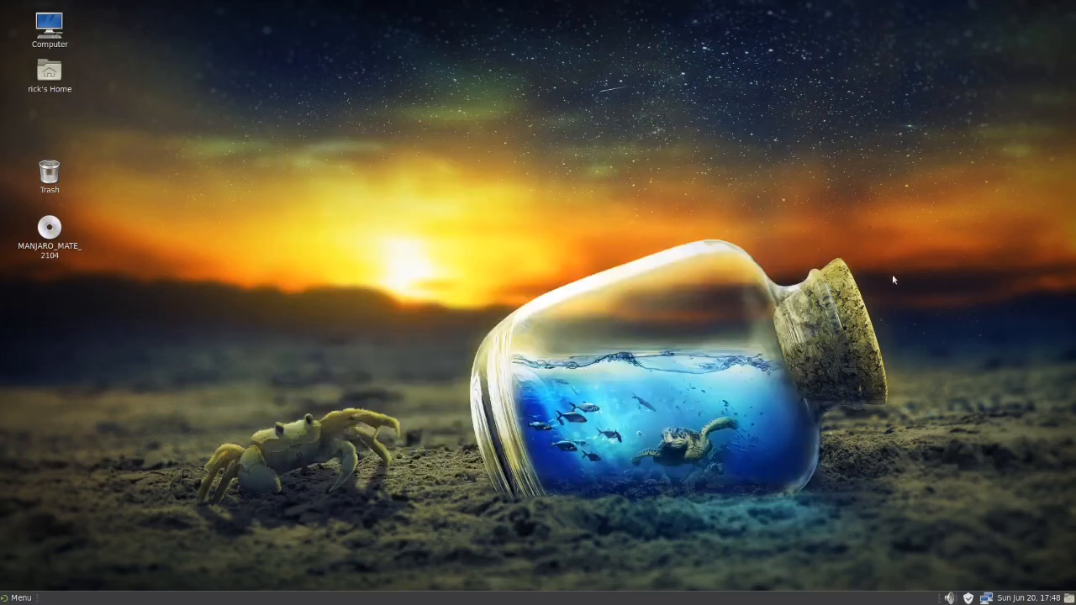